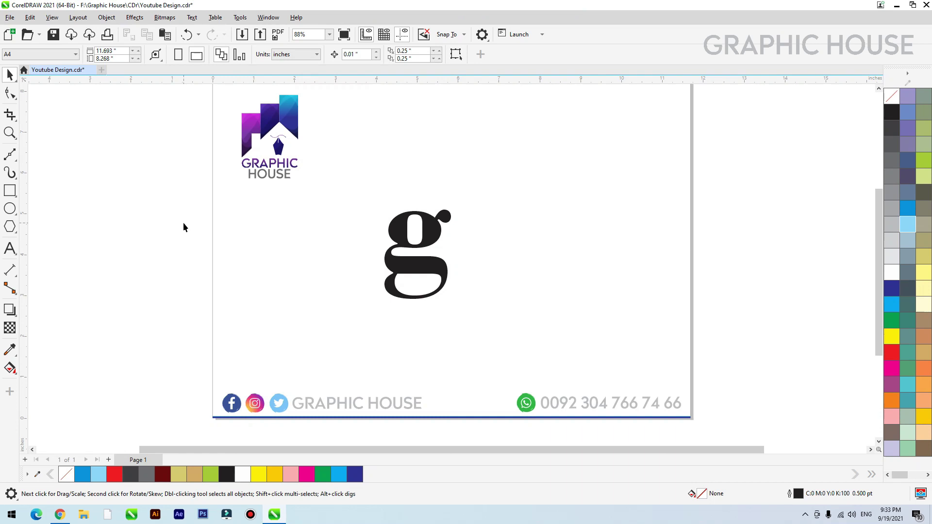
- Move the letter g aside and draw a circle about 3.94 inches across beside it, filled blue (C100 M20) without outline
drag(442, 245, 417, 255)
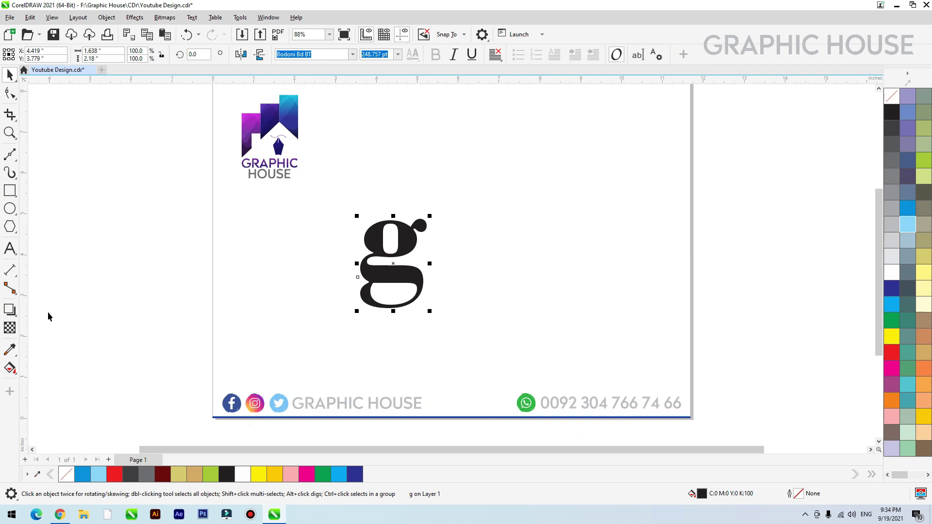
click(80, 314)
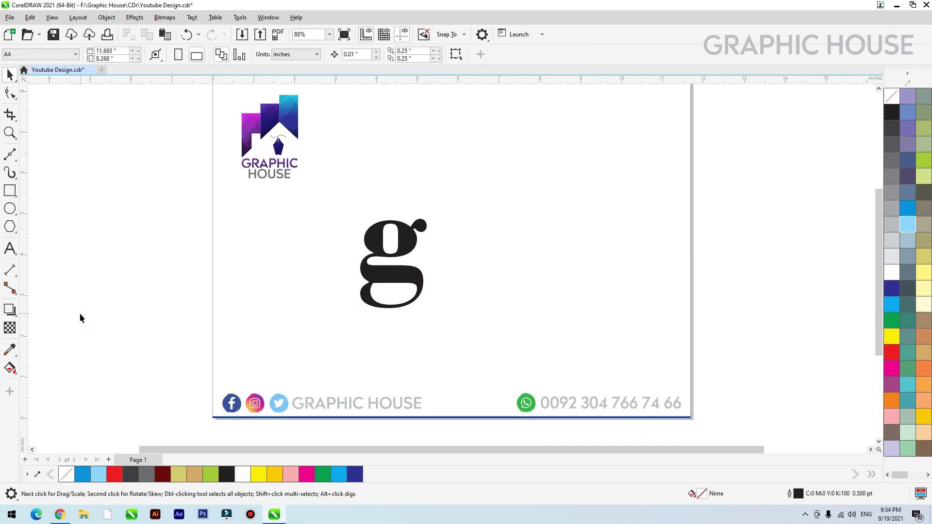
click(11, 207)
drag(467, 156, 609, 322)
key(space)
click(908, 213)
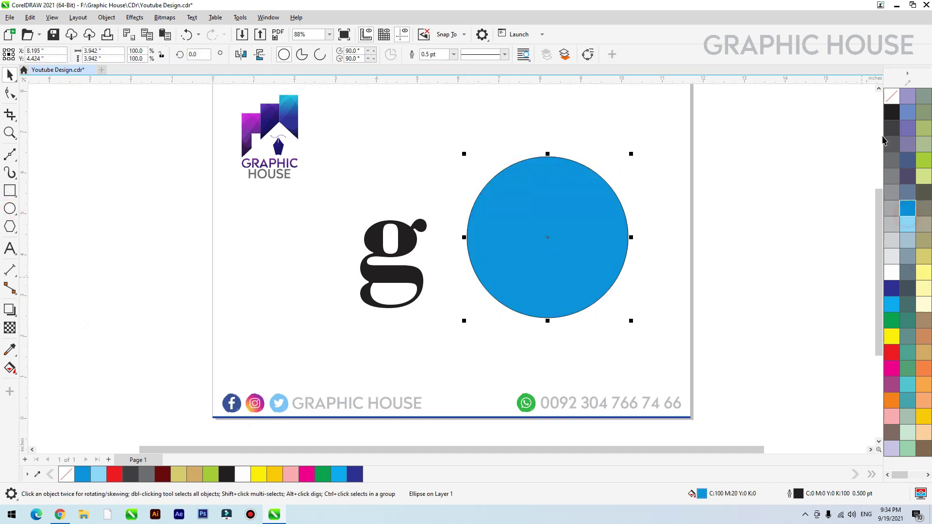
right_click(892, 96)
- Shift the blue circle slightly towards the letter and place the g in front of it
drag(568, 204, 552, 218)
drag(415, 230, 549, 231)
key(ctrl+Page_Down)
key(ctrl+Page_Up)
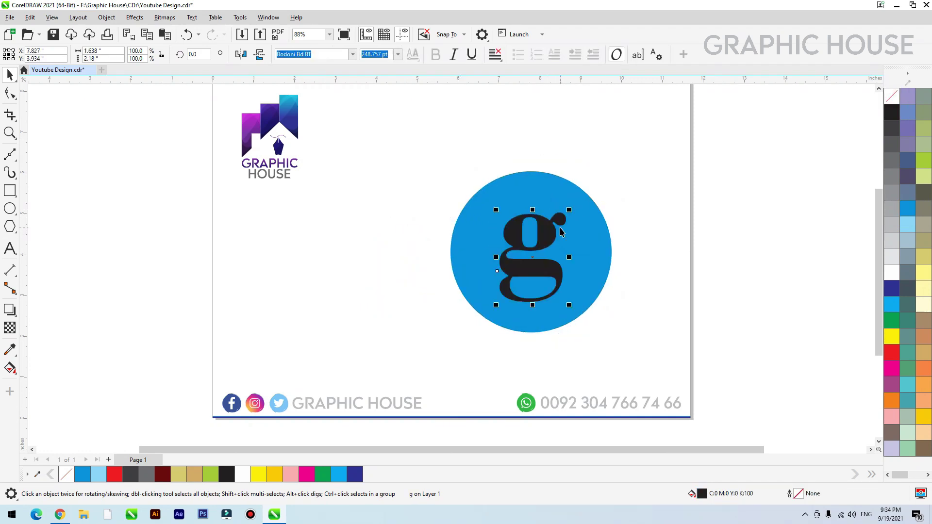
- Enlarge the g to about 2.91 × 3.88 inches over the circle and try centering it horizontally on the circle
mouse_move(569, 210)
mouse_down()
mouse_move(597, 187)
mouse_move(596, 175)
mouse_move(560, 224)
mouse_move(569, 217)
mouse_up()
shift+click(606, 250)
key(c)
click(630, 236)
key(ctrl+z)
- PowerClip the enlarged letter g inside the blue circle
right_click(572, 203)
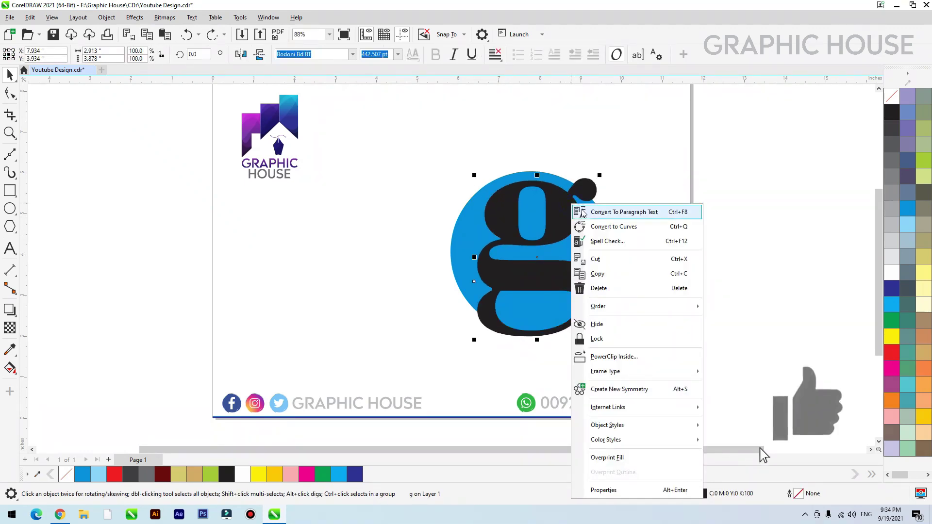
click(597, 357)
click(594, 255)
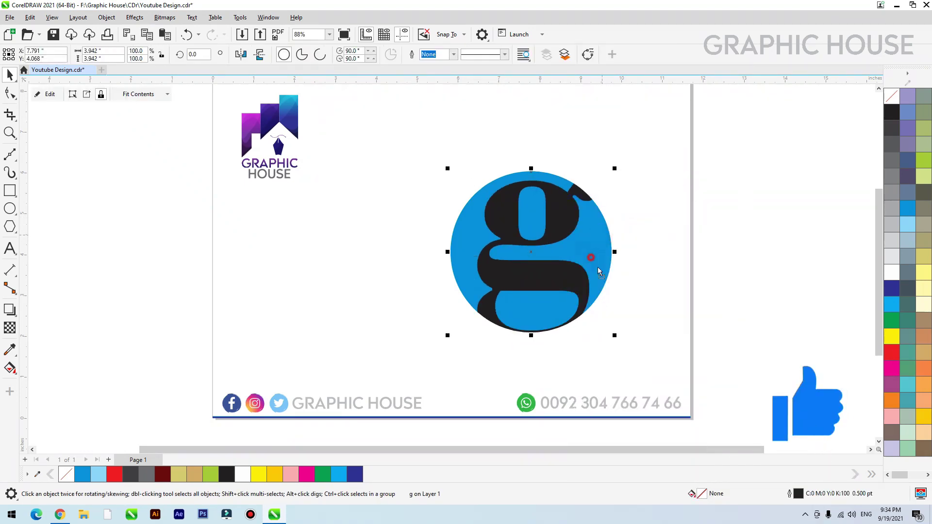
key(ctrl+z)
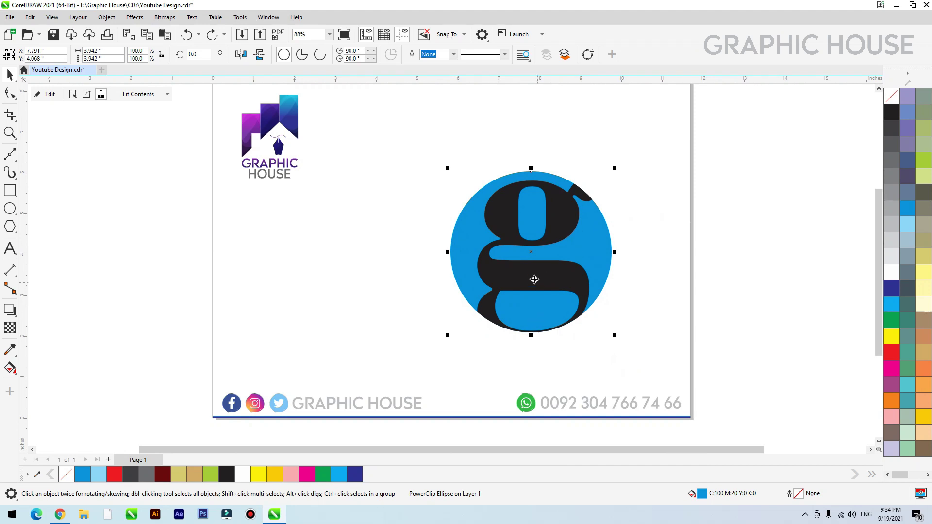
- Open the circle's PowerClip contents for editing
double_click(532, 280)
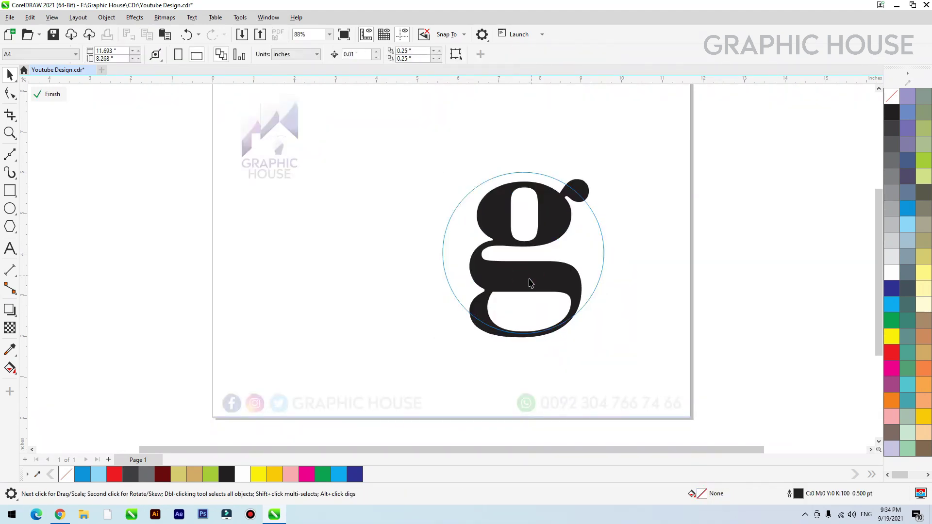
drag(531, 282, 548, 290)
key(ctrl+z)
click(632, 208)
key(F2)
drag(630, 150, 382, 364)
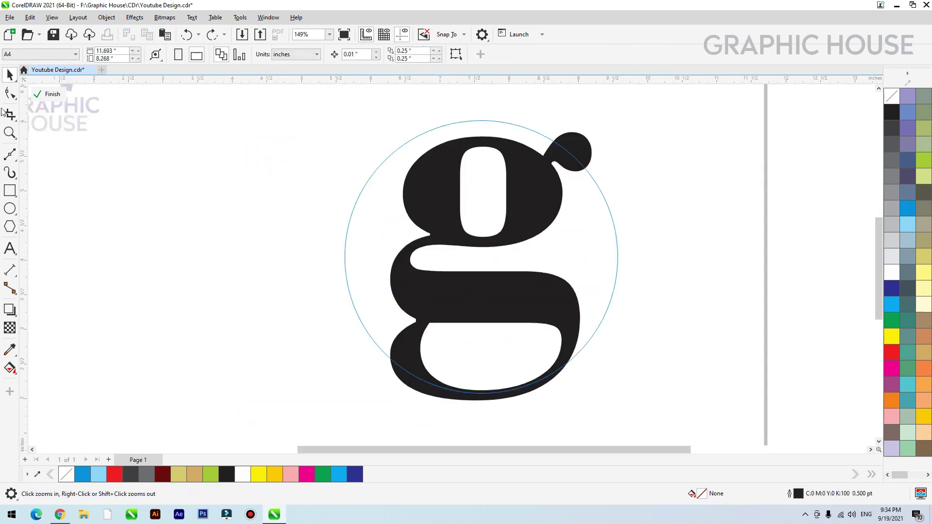
- Draw a closed Bézier shape around the outer left side of the g, from its ear to its base, covering the circle's edge there
click(11, 155)
click(605, 130)
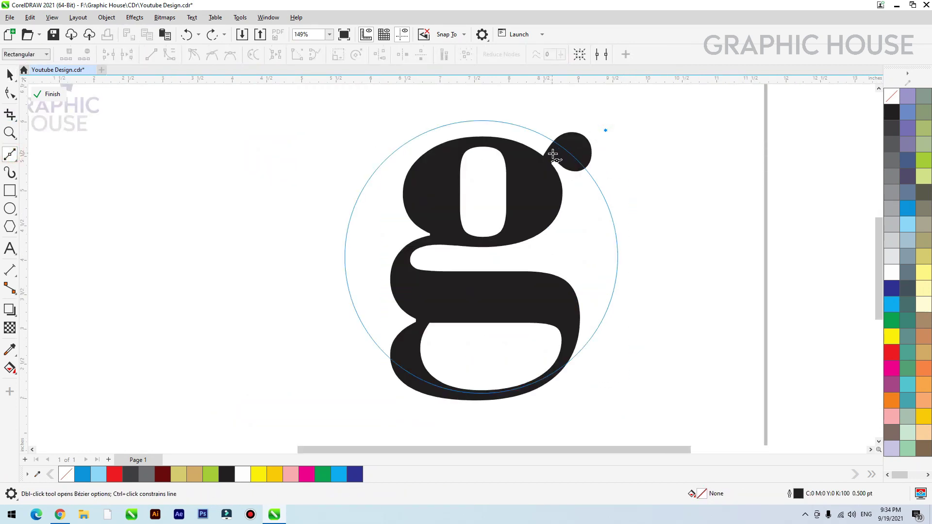
click(540, 167)
click(514, 152)
click(480, 144)
click(442, 155)
click(435, 202)
click(443, 236)
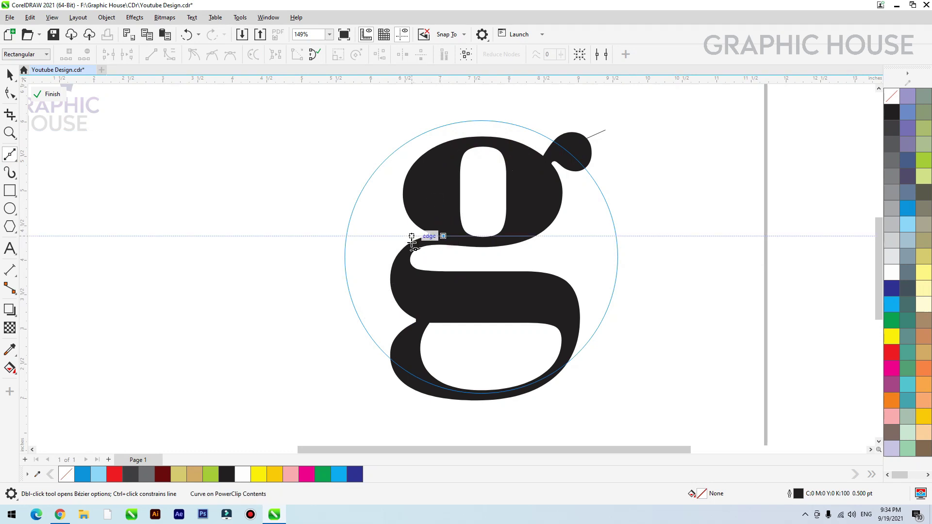
click(407, 268)
click(418, 302)
click(409, 388)
click(358, 397)
click(313, 297)
click(315, 195)
click(354, 148)
click(415, 95)
click(455, 92)
click(664, 91)
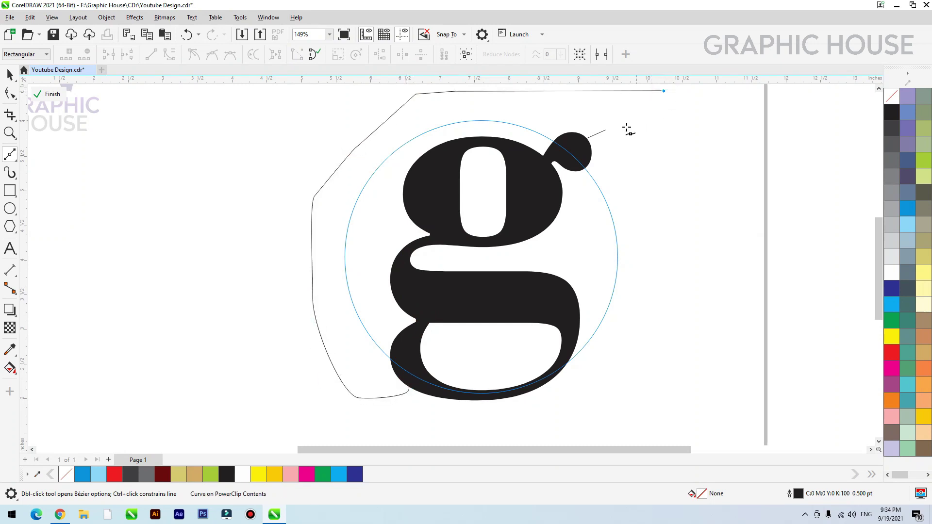
click(607, 130)
key(F10)
click(606, 129)
drag(622, 143, 589, 124)
- Fill the new shape with lime green (C40 Y100), remove its outline, send it behind the g and finish editing the PowerClip
key(space)
click(924, 160)
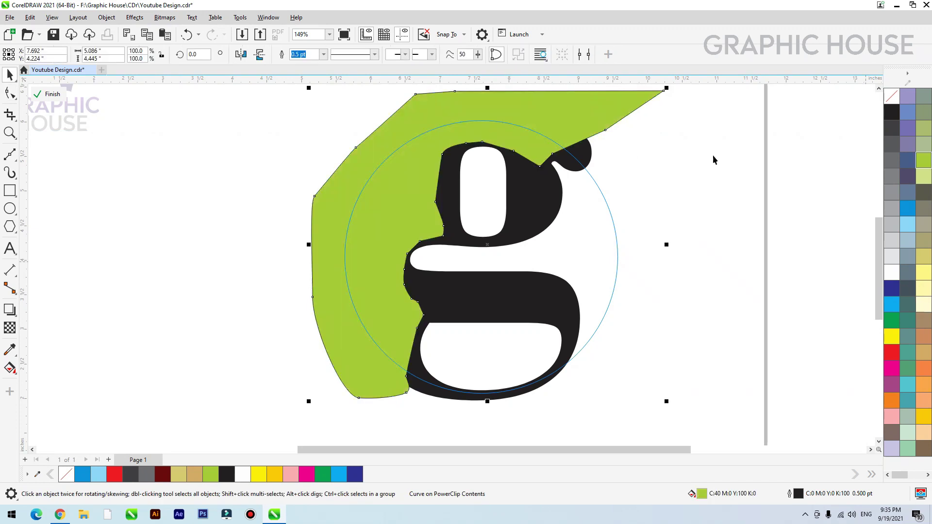
right_click(892, 95)
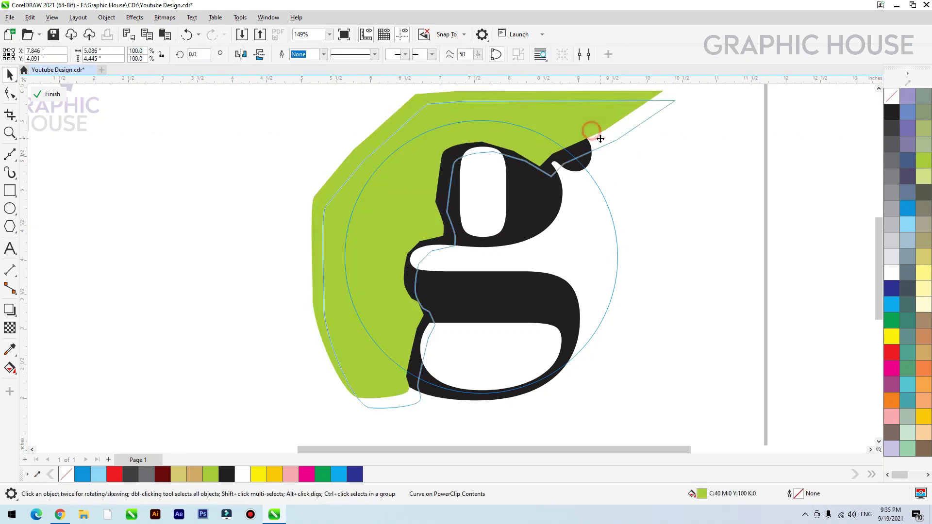
key(shift+Page_Down)
click(733, 182)
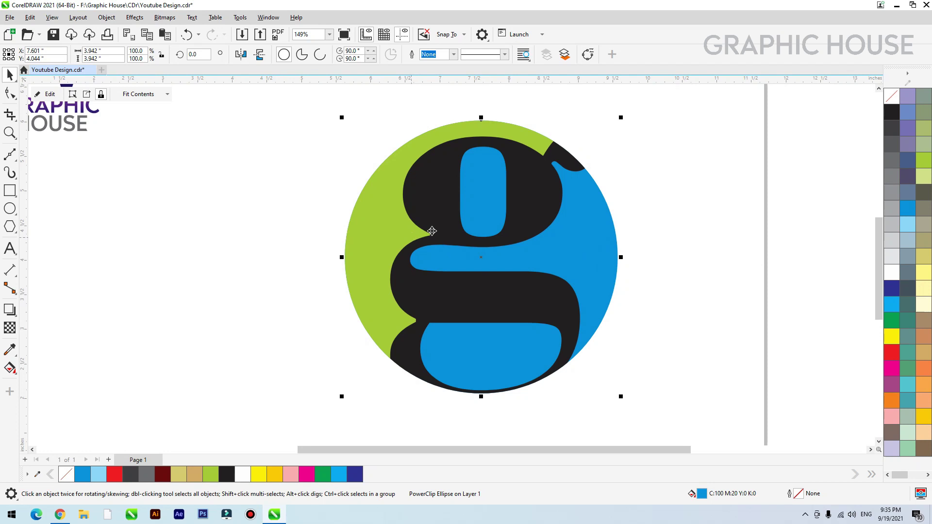
- Inside the PowerClip, draw a rounded rectangle about 0.93 × 1.35 inches behind the g's upper counter and fill it blue (C100 M100)
click(46, 94)
click(9, 191)
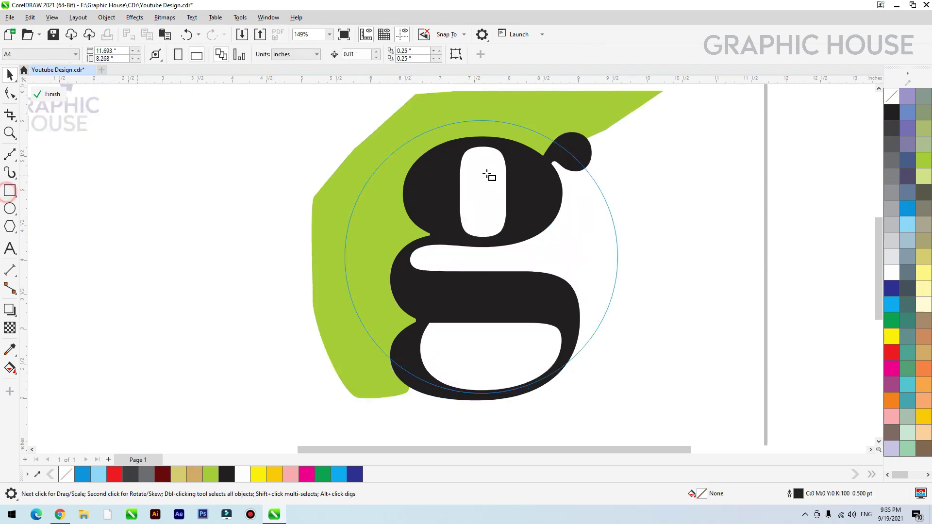
drag(453, 147, 526, 227)
key(space)
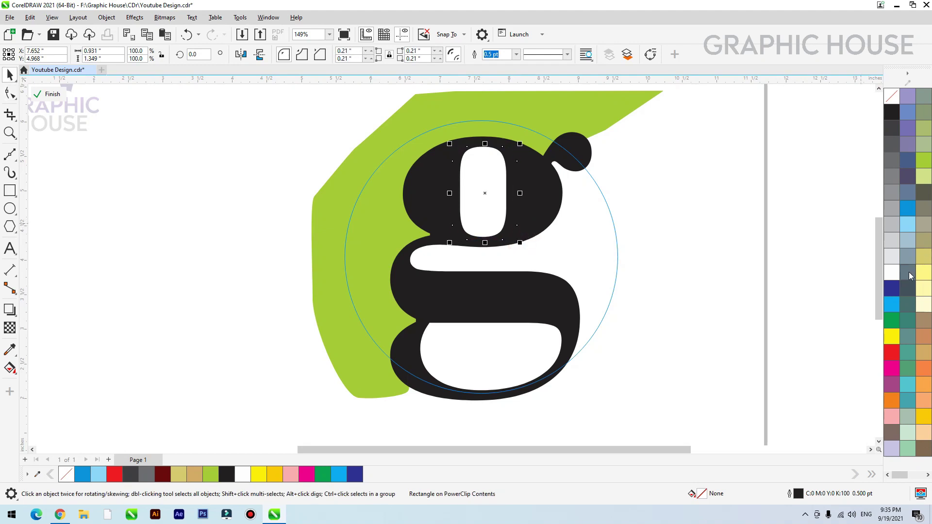
click(895, 289)
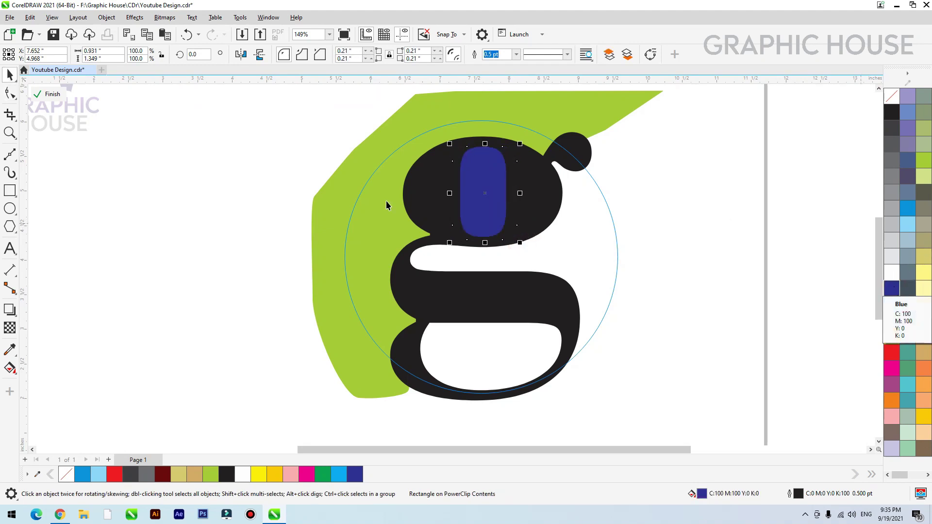
click(10, 157)
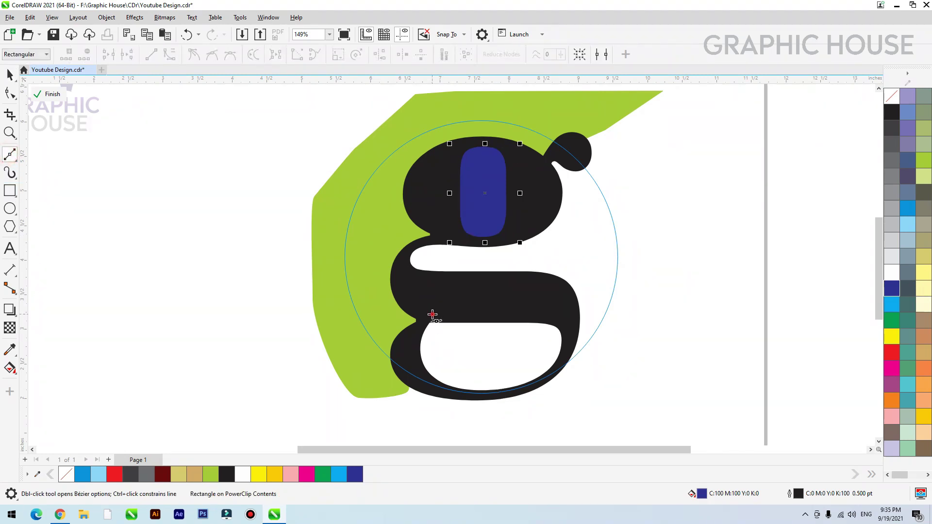
click(431, 317)
click(547, 313)
click(566, 319)
click(570, 387)
drag(558, 416, 497, 421)
click(466, 422)
click(414, 405)
click(406, 367)
click(412, 347)
click(414, 339)
click(421, 320)
click(433, 308)
click(464, 299)
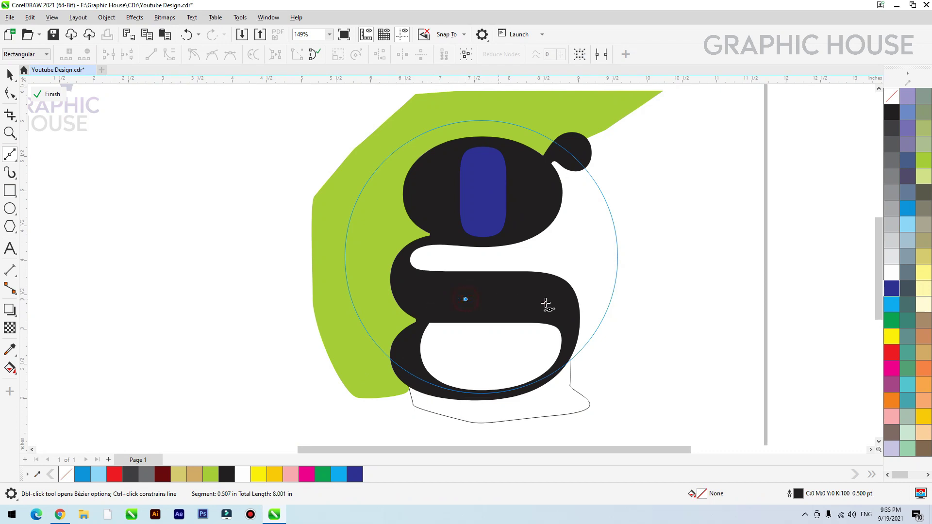
key(F2)
click(545, 303)
key(F2)
drag(639, 236, 92, 412)
click(508, 182)
click(575, 204)
right_click(576, 204)
key(space)
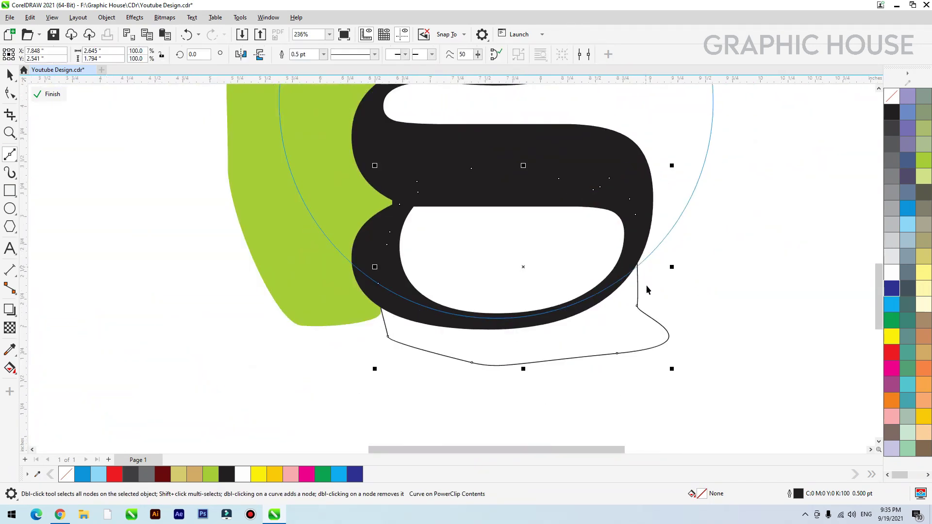
click(641, 305)
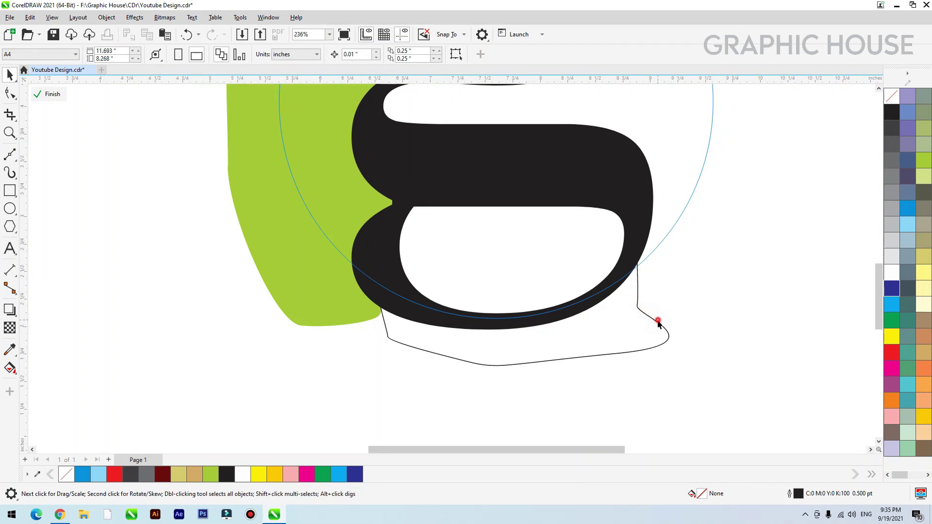
click(659, 324)
key(Delete)
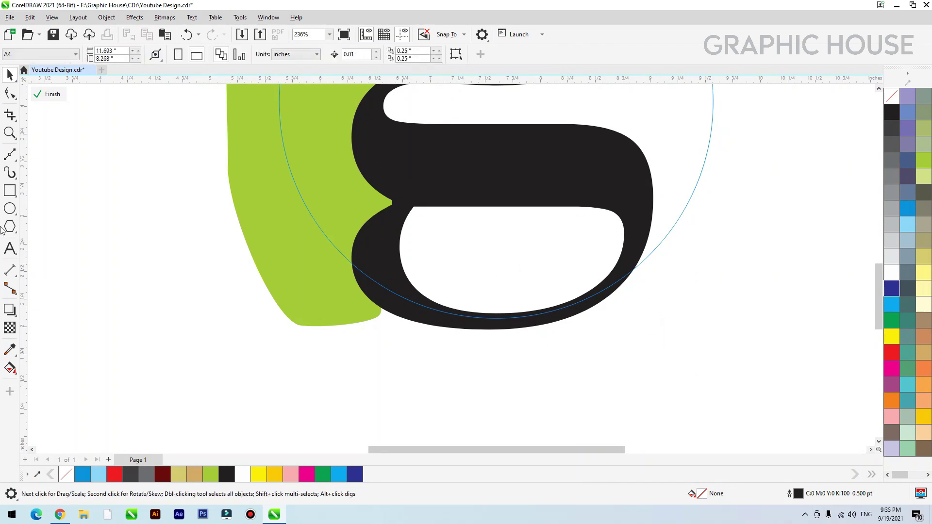
- Draw a closed Bézier shape enclosing the g's lower bowl and extending slightly below the letter
click(10, 156)
click(613, 326)
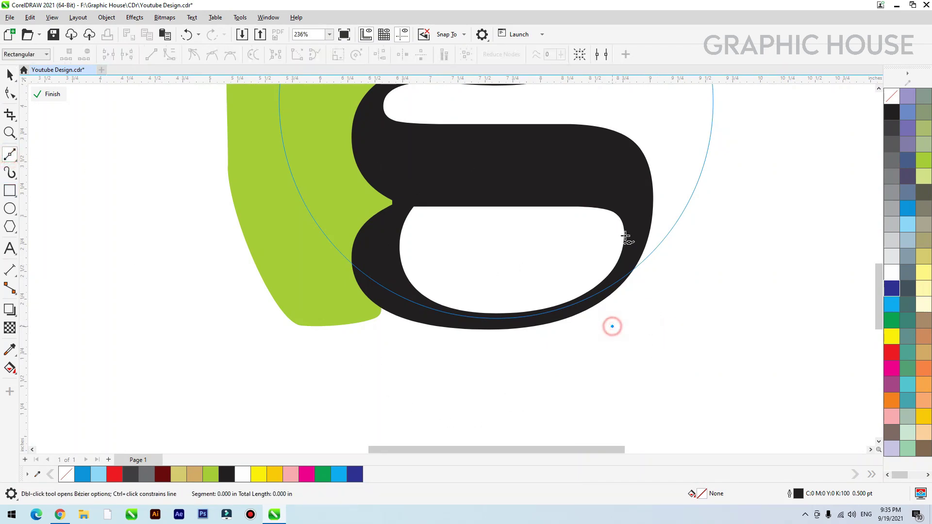
drag(589, 159, 507, 162)
click(507, 161)
drag(439, 169, 431, 176)
drag(396, 218, 395, 231)
drag(387, 281, 388, 303)
drag(396, 341, 402, 352)
drag(446, 372, 455, 372)
click(602, 372)
click(613, 326)
- Fill the lower bowl's shape with yellow, remove its outline, place it behind the g and finish editing the PowerClip
key(space)
click(891, 352)
click(893, 339)
right_click(895, 95)
ctrl+click(771, 292)
key(F4)
click(691, 255)
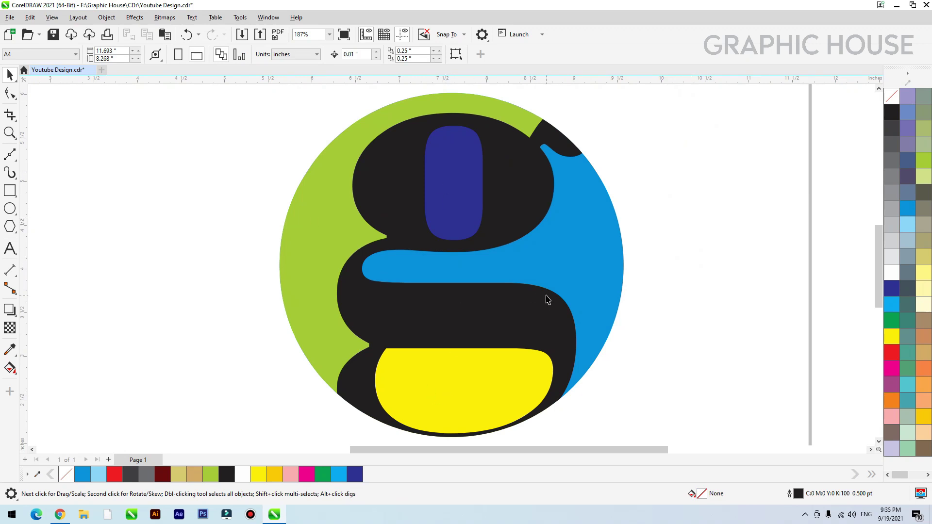
- Duplicate the finished circle to the right, beyond the page edge
click(541, 353)
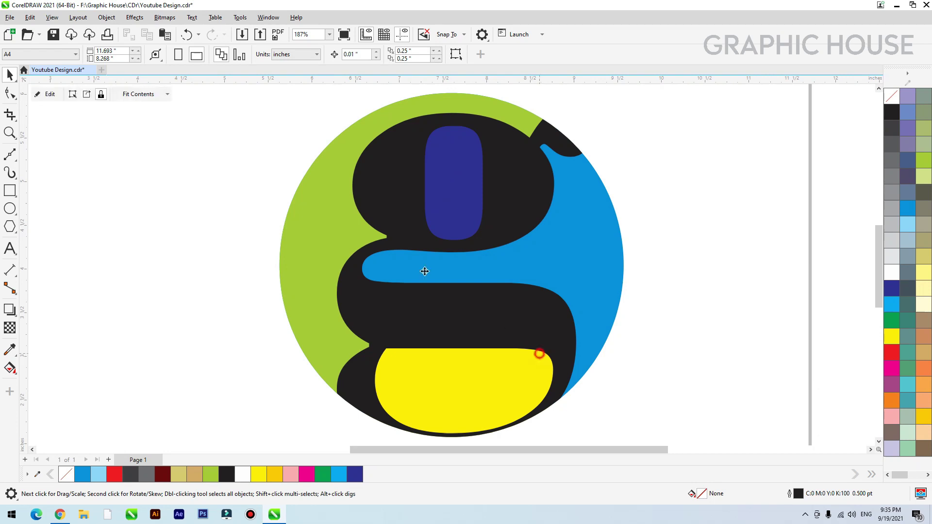
scroll(360, 251, down, 3)
drag(484, 255, 721, 255)
right_click(721, 254)
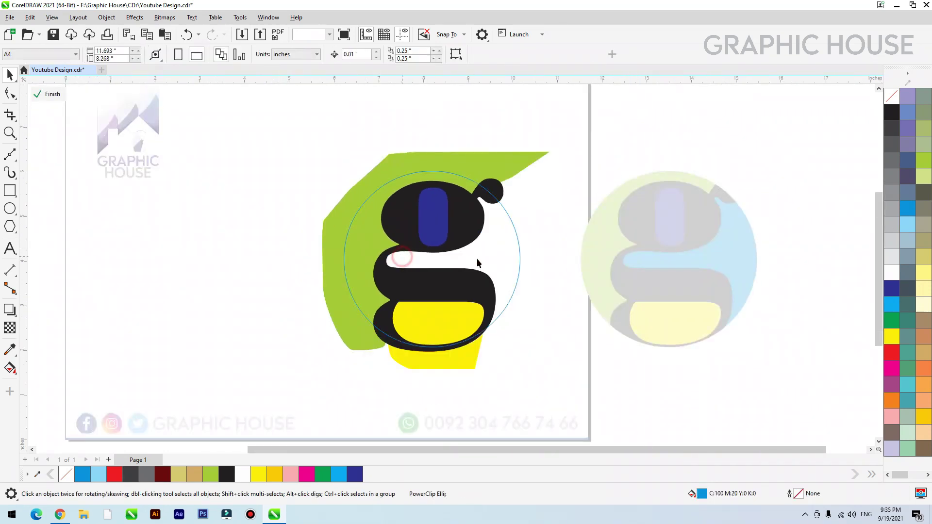
- Open the original circle's PowerClip contents and delete the yellow and dark blue shapes behind the g's counters
ctrl+click(402, 261)
click(456, 332)
key(Delete)
click(437, 209)
key(Delete)
- Change the green shape's uniform fill to dark navy (C90 M82 Y39 K72)
click(439, 154)
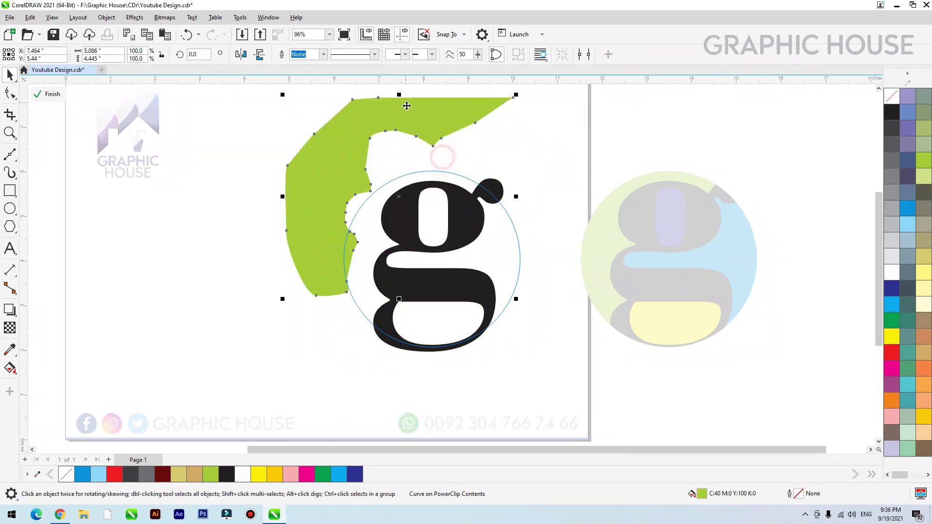
click(908, 209)
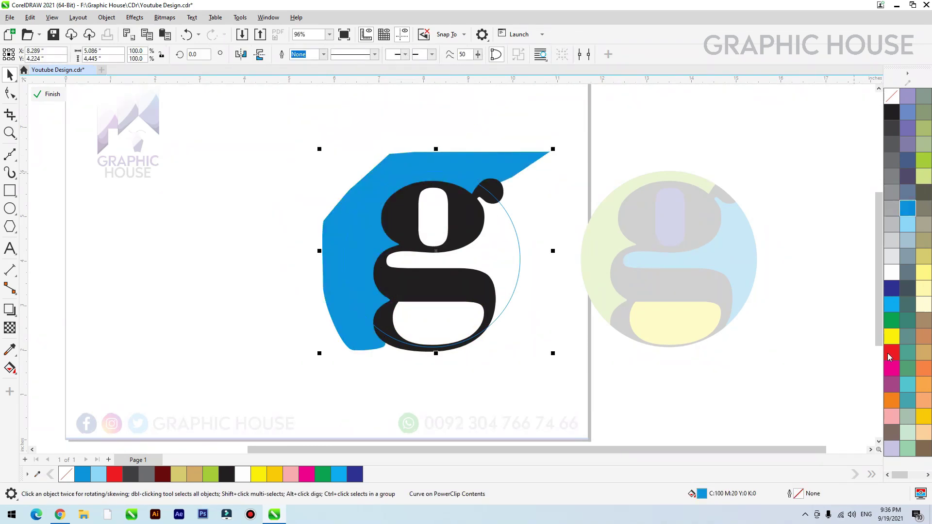
click(892, 290)
double_click(701, 494)
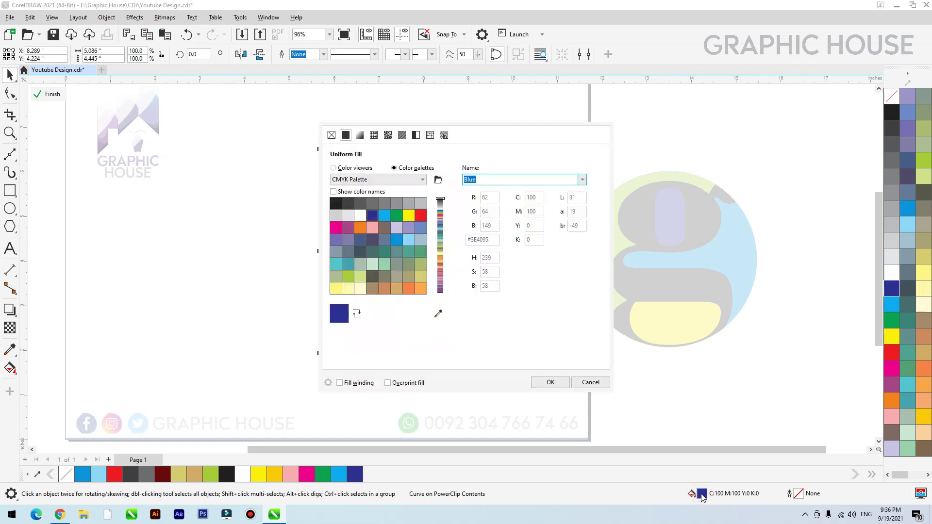
drag(470, 125, 711, 44)
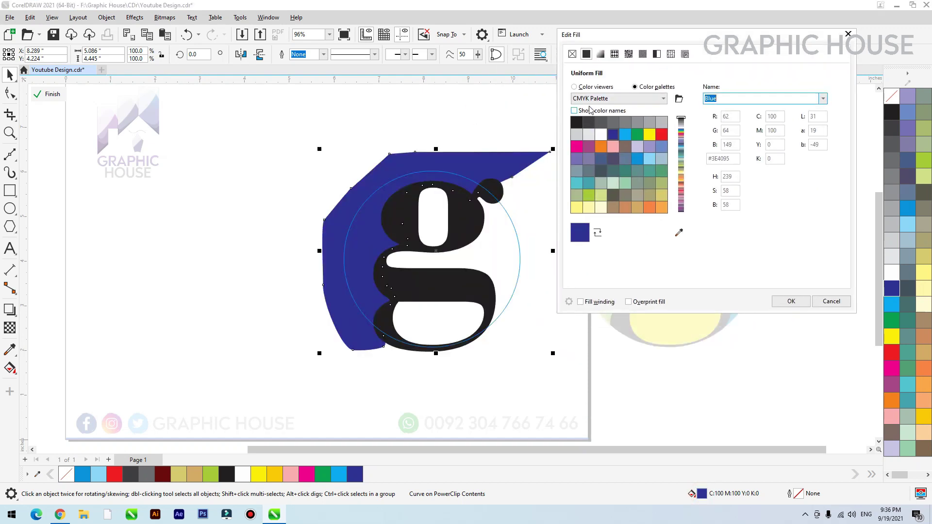
click(575, 86)
drag(648, 170, 664, 190)
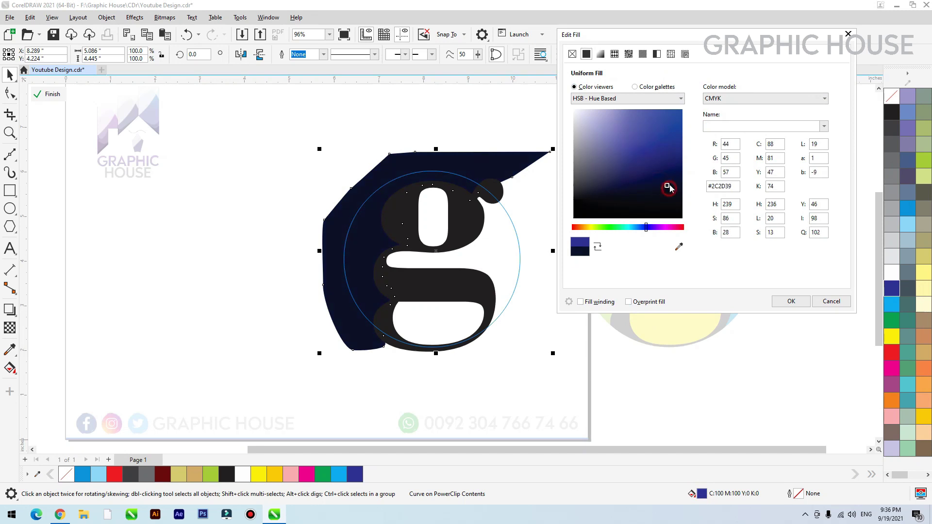
click(796, 301)
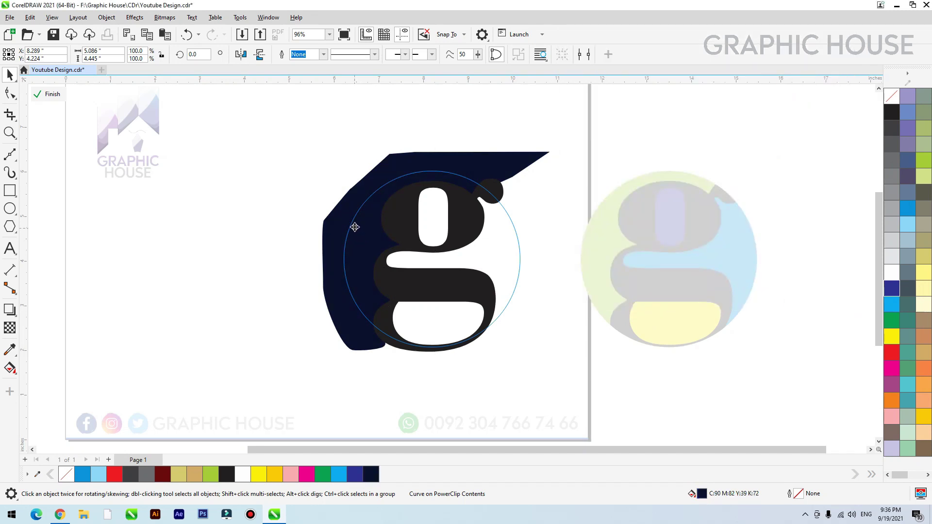
- Apply a diagonal linear fountain fill from dark navy to blue across the shape and finish editing the PowerClip
key(g)
drag(337, 175, 422, 281)
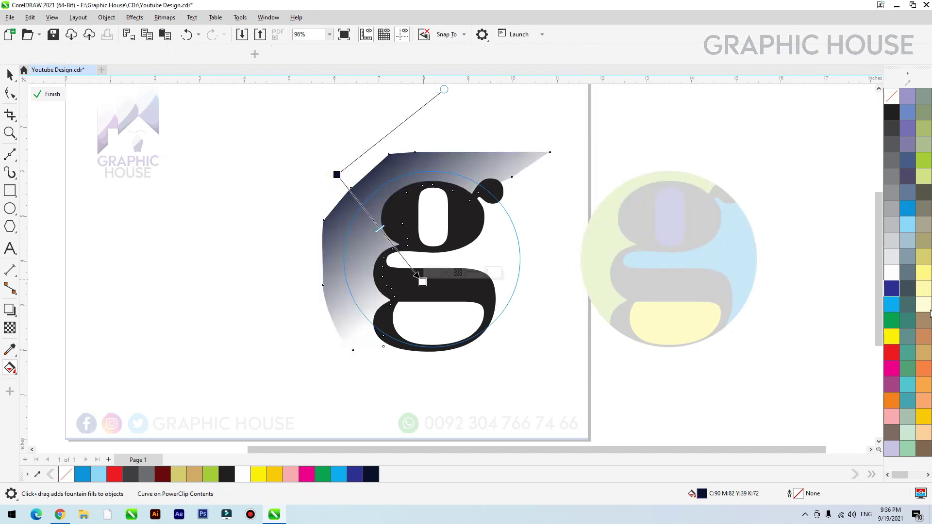
click(891, 292)
drag(337, 175, 322, 174)
drag(424, 282, 413, 271)
key(space)
ctrl+click(554, 94)
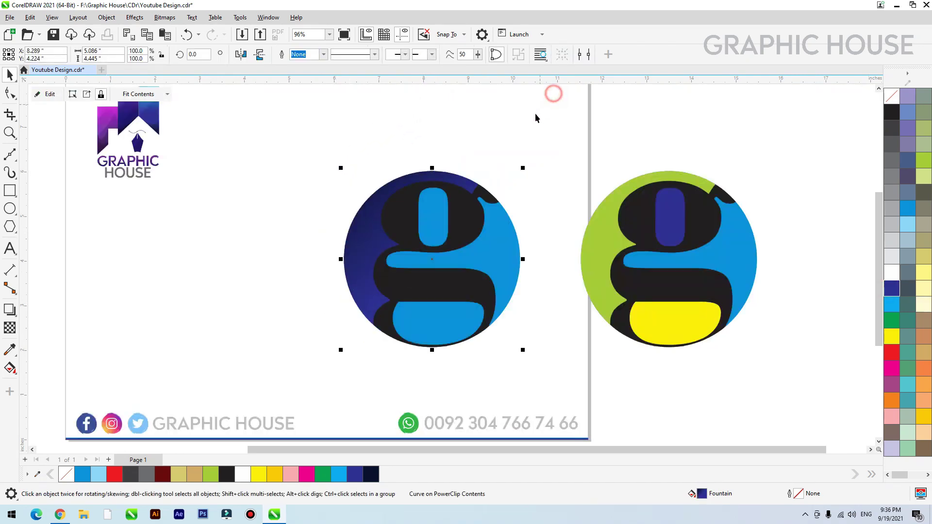
- Fill the circle behind the g with grey and apply a diagonal fountain fill from darker to lighter grey
click(479, 256)
click(895, 144)
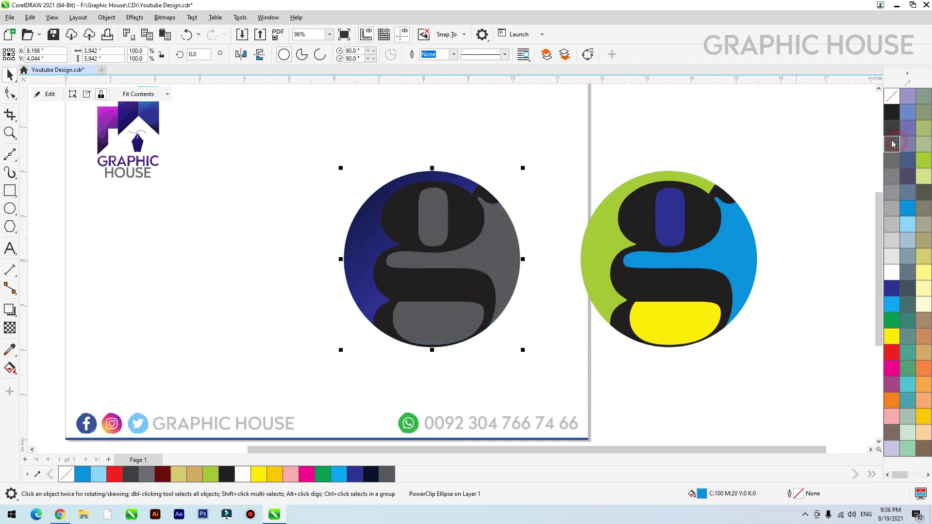
drag(389, 200, 495, 328)
click(892, 130)
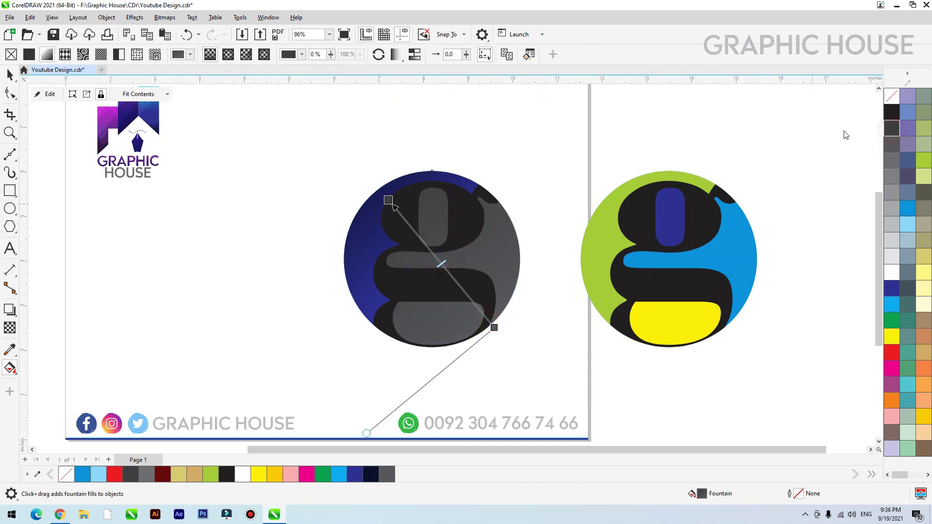
drag(397, 208, 411, 238)
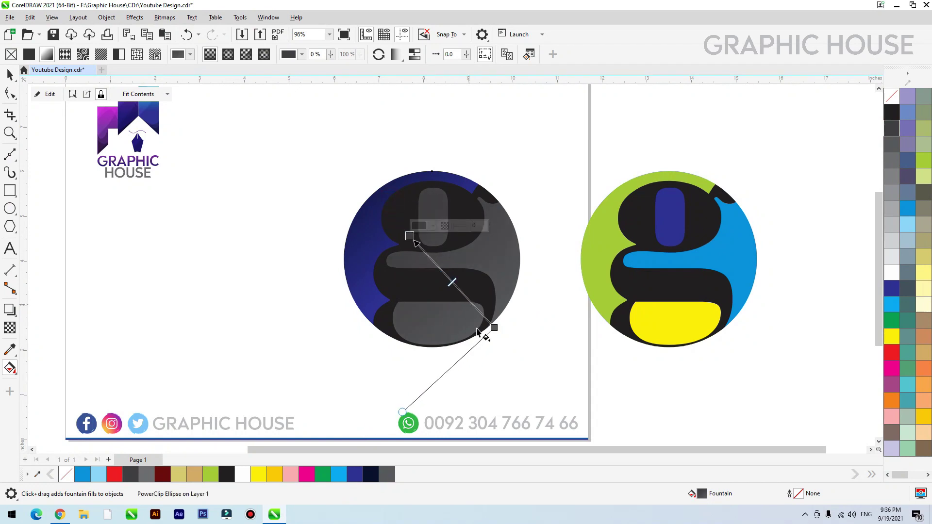
drag(492, 326, 472, 298)
key(space)
- Open the circle's PowerClip contents, fill the black g with white and finish editing
double_click(469, 212)
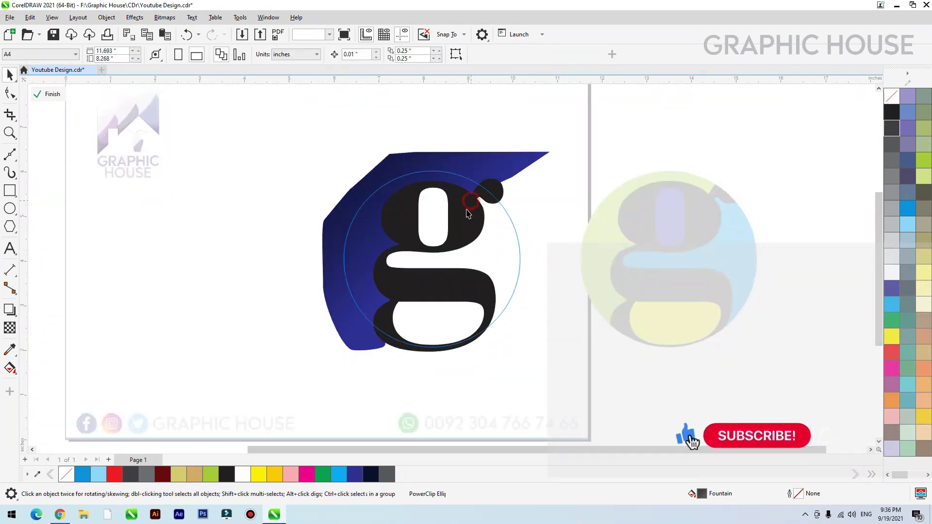
drag(469, 215, 487, 246)
key(ctrl+z)
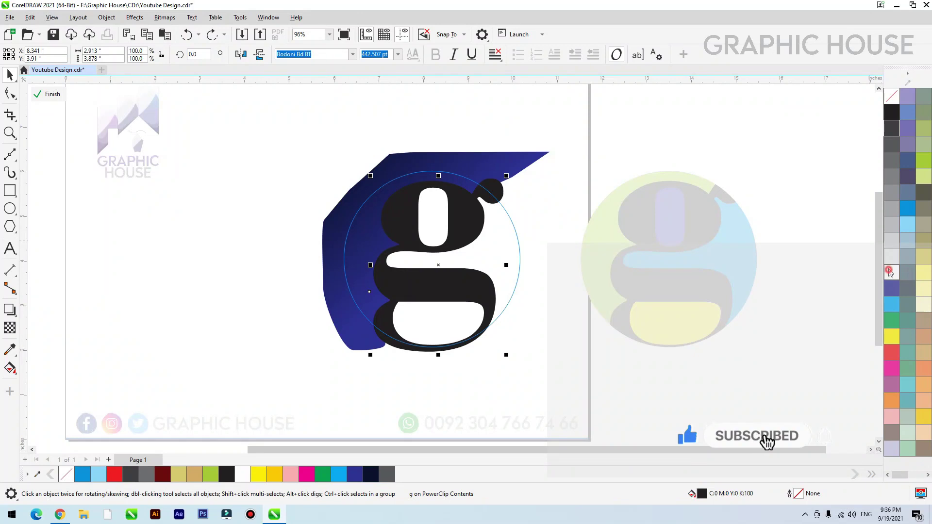
click(892, 273)
click(620, 111)
key(shift+F2)
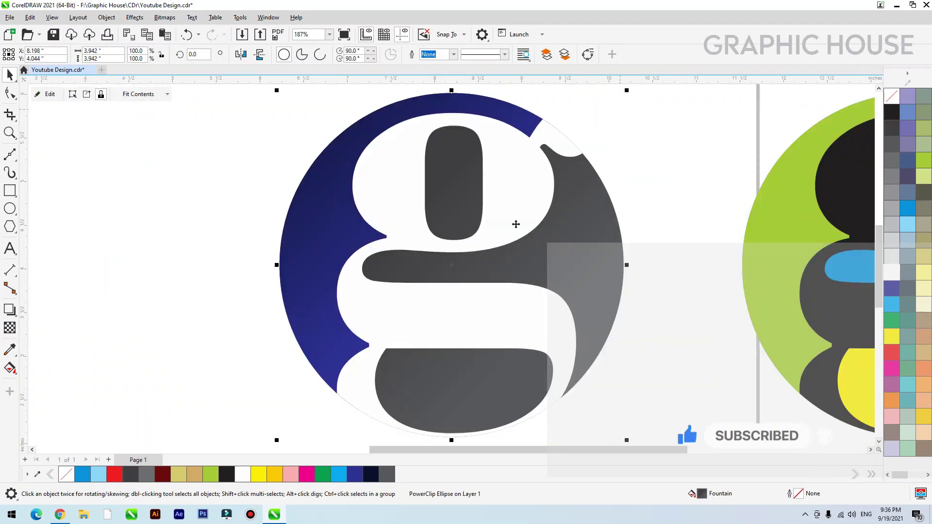
- Copy the white g from inside the PowerClip and paste it over the circle as a separate object
scroll(515, 252, down, 2)
drag(513, 237, 492, 244)
key(ctrl+z)
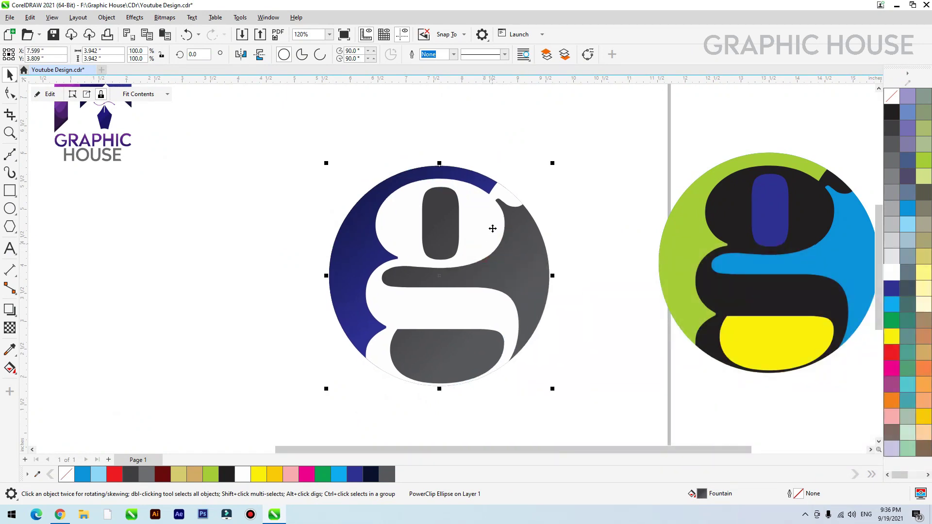
double_click(492, 229)
click(499, 216)
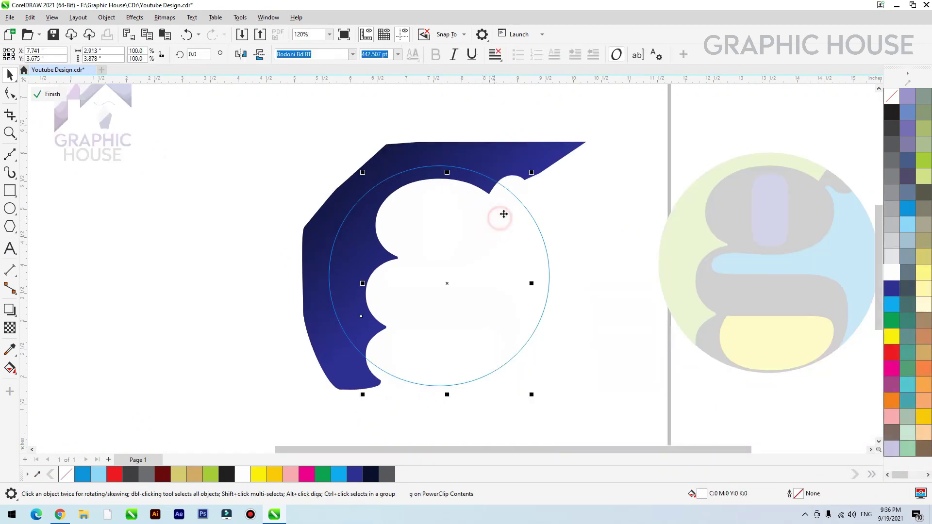
click(608, 188)
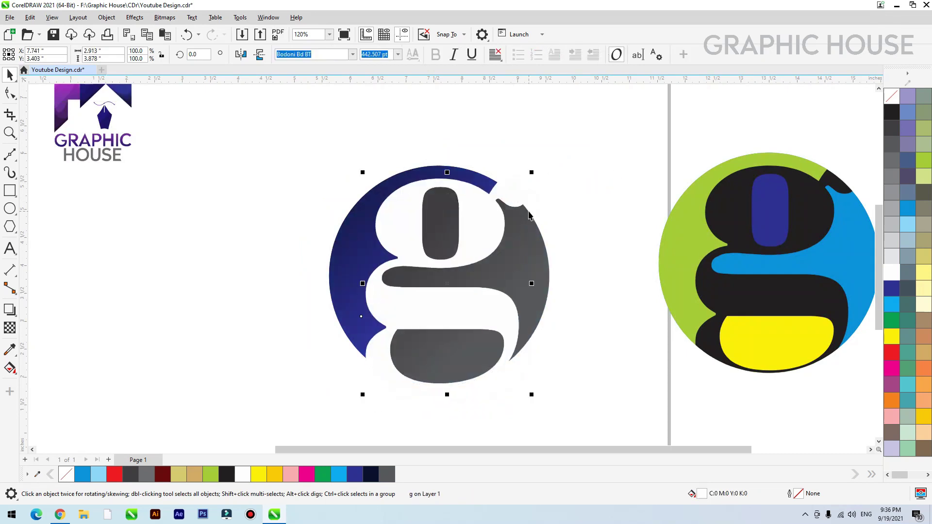
- Fill the pasted g with the dark grey (K82) sampled from the circle and send it behind the circle
click(906, 209)
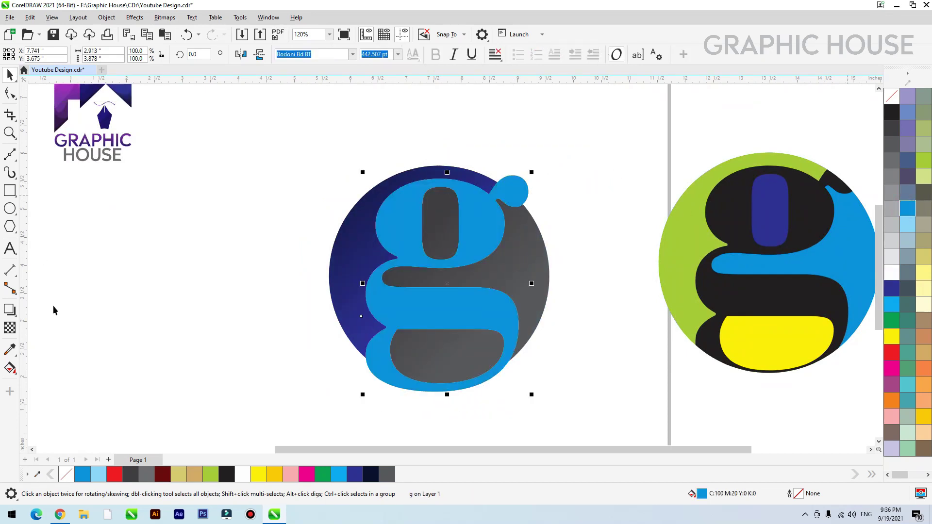
click(10, 349)
click(532, 313)
click(519, 189)
key(space)
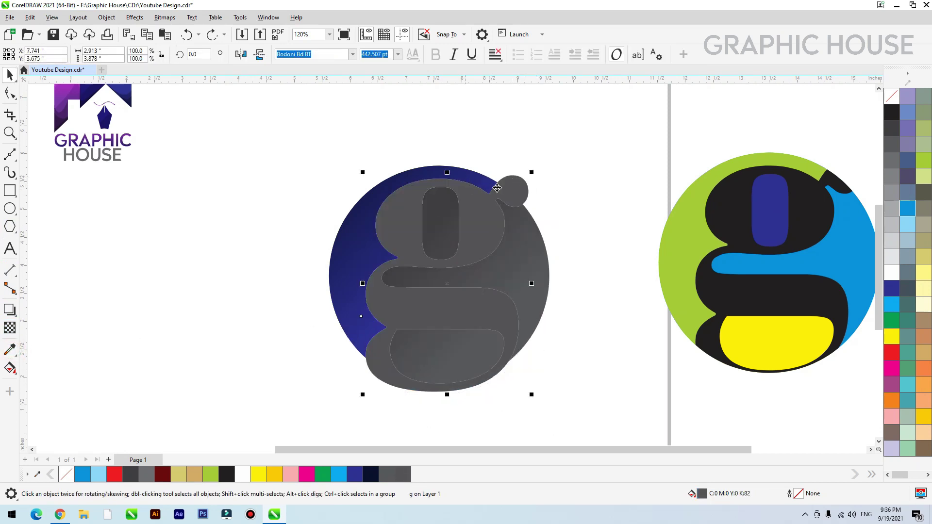
key(shift+Page_Down)
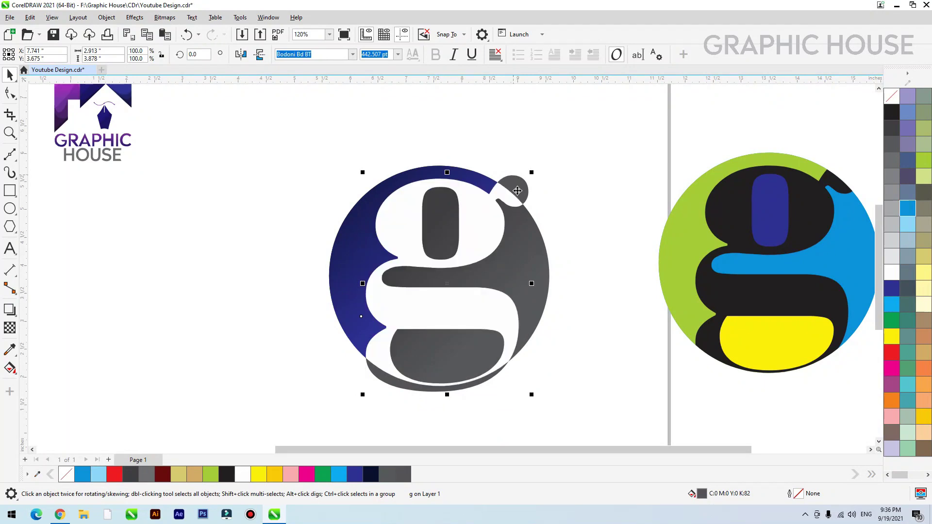
- Trim the grey g with the circle in front of it
click(591, 253)
drag(527, 266, 514, 299)
key(ctrl+z)
shift+click(518, 193)
drag(520, 183, 533, 173)
key(ctrl+z)
click(325, 55)
click(533, 136)
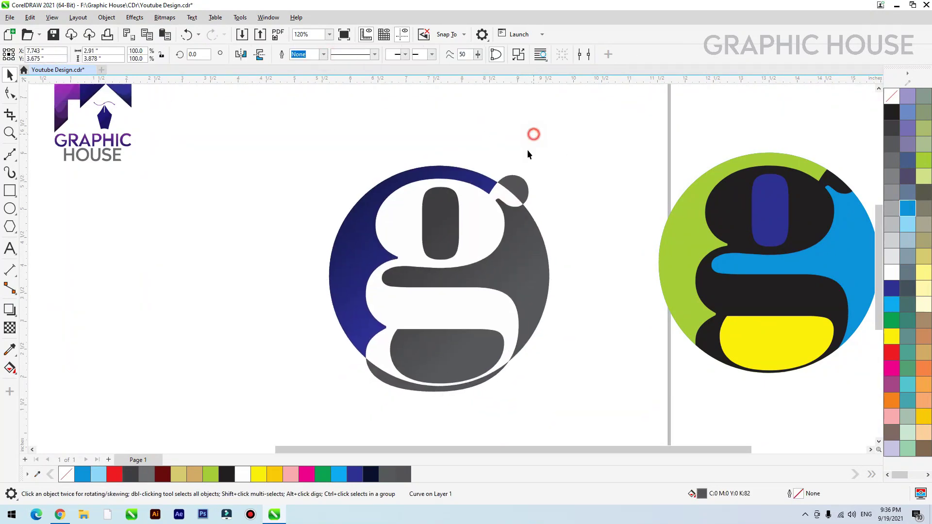
- Delete the lower crescent's nodes from the trimmed grey g, leaving only the ear fragment
drag(523, 194, 584, 165)
key(ctrl+z)
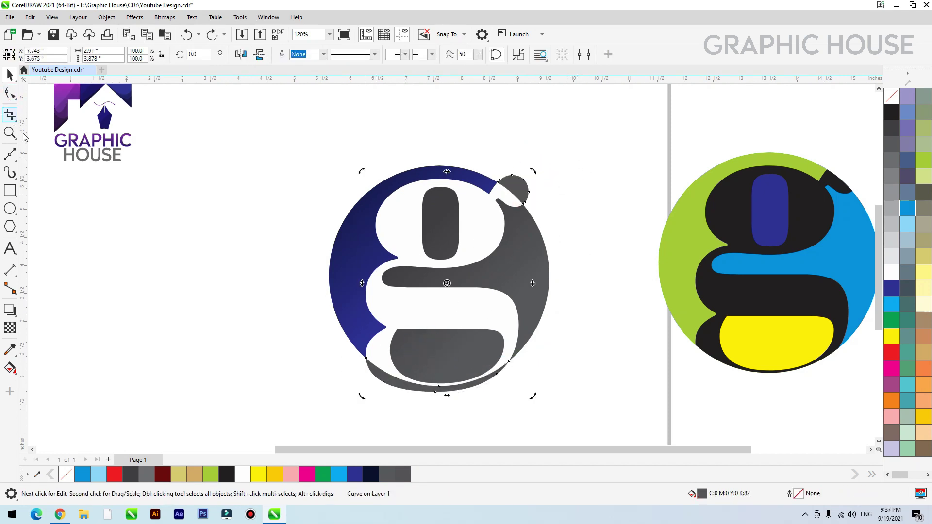
click(5, 92)
drag(274, 326, 580, 422)
key(Delete)
key(space)
click(571, 178)
- Copy the white g out of the PowerClip again and place the copy behind the circle
drag(524, 169, 571, 146)
key(ctrl+z)
drag(501, 228, 378, 212)
key(ctrl+z)
click(438, 212)
ctrl+click(471, 221)
ctrl+click(446, 230)
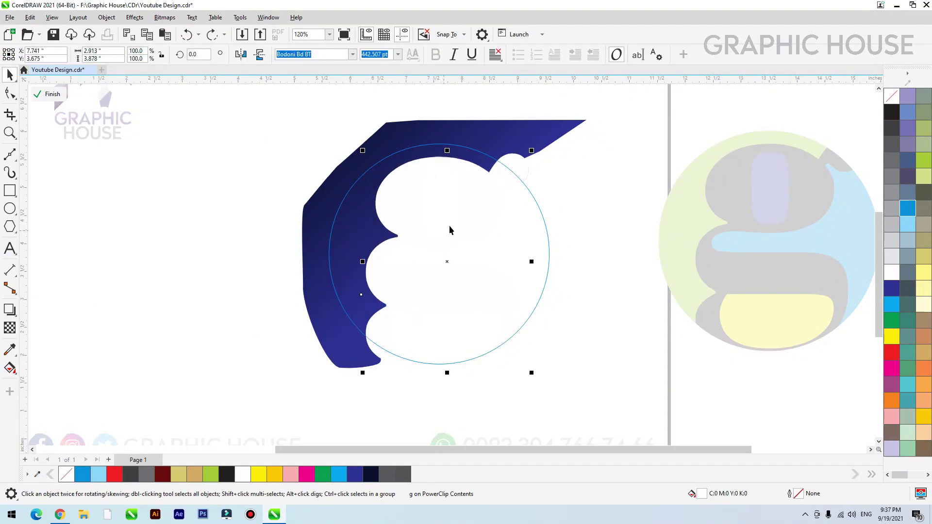
drag(506, 171, 528, 160)
key(ctrl+z)
key(Delete)
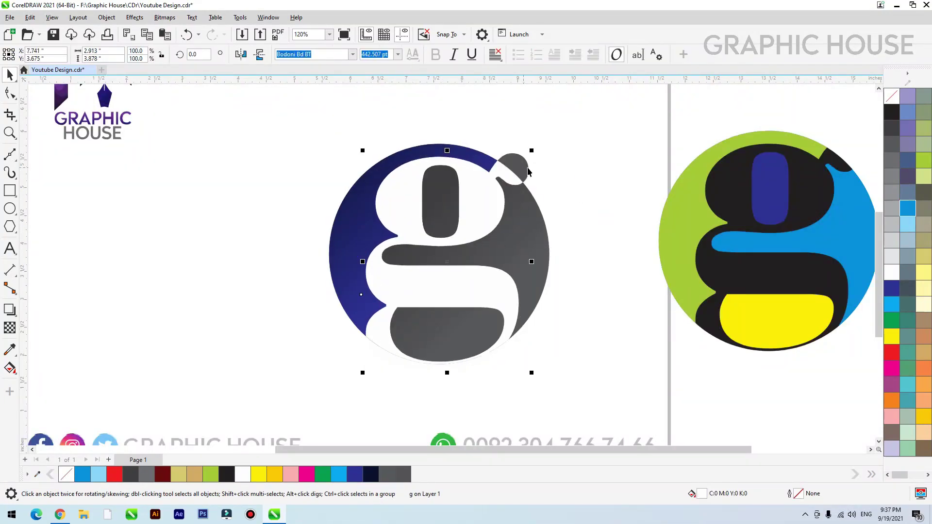
- Move the grey ear fragment aside, away from the circle, and fill the separate g copy with cyan
click(540, 168)
drag(517, 163, 536, 145)
key(ctrl+z)
click(892, 304)
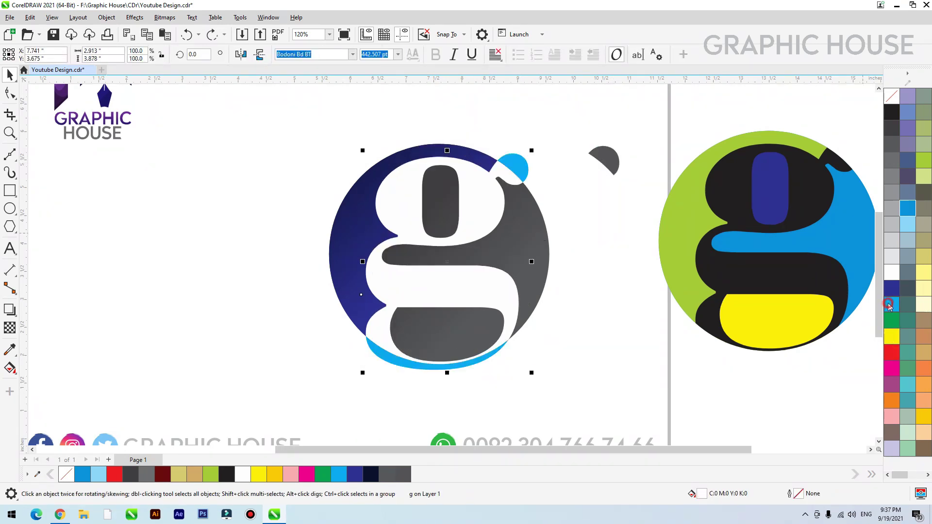
- Trim the cyan g with the circle and delete the nodes of its lower crescent, leaving only the ear fragment
shift+click(517, 163)
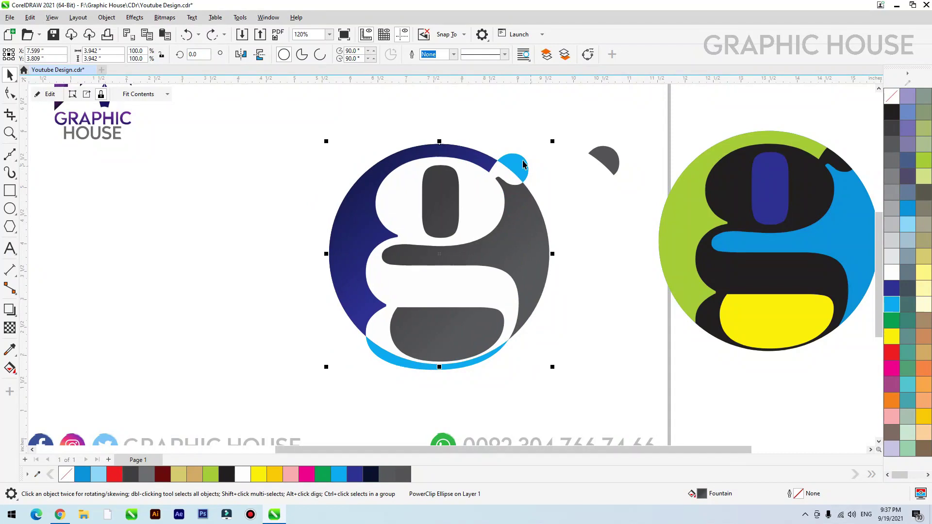
click(327, 54)
click(503, 118)
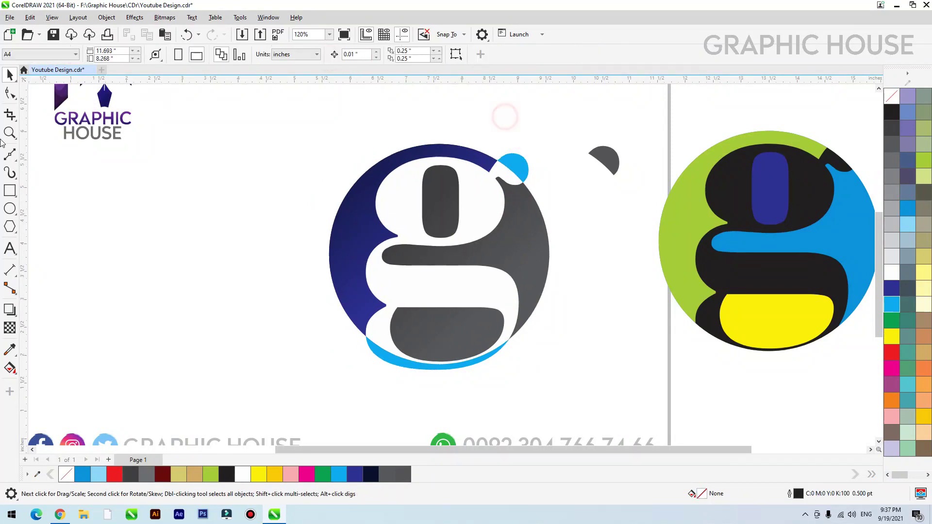
click(9, 93)
click(439, 369)
drag(575, 291, 269, 417)
key(Delete)
key(space)
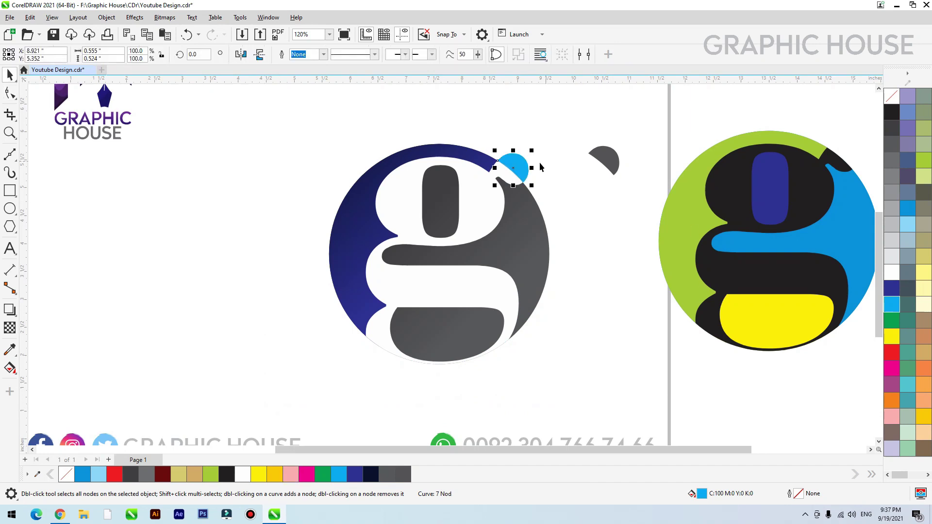
- Fill the cyan ear fragment with dark navy sampled from the circle's gradient and delete the spare grey fragment
key(i)
click(365, 197)
click(512, 168)
key(space)
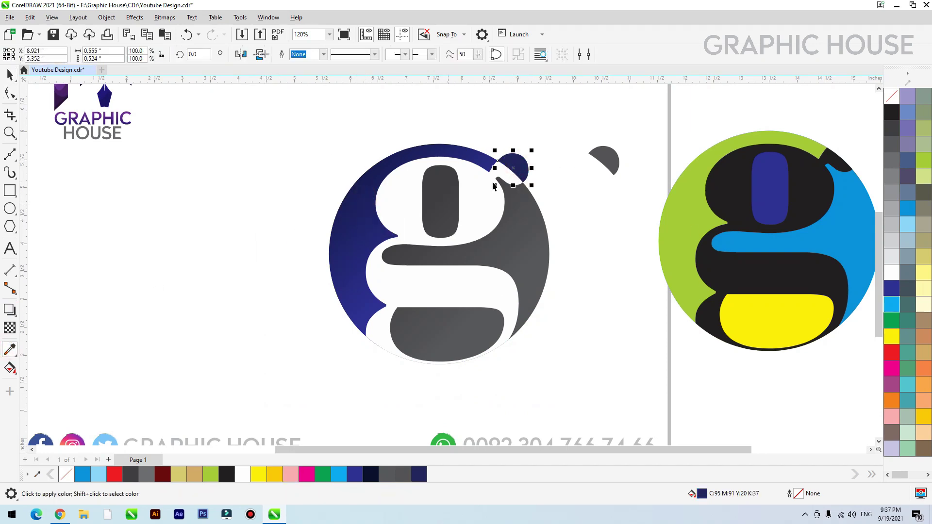
click(605, 161)
key(Delete)
click(605, 283)
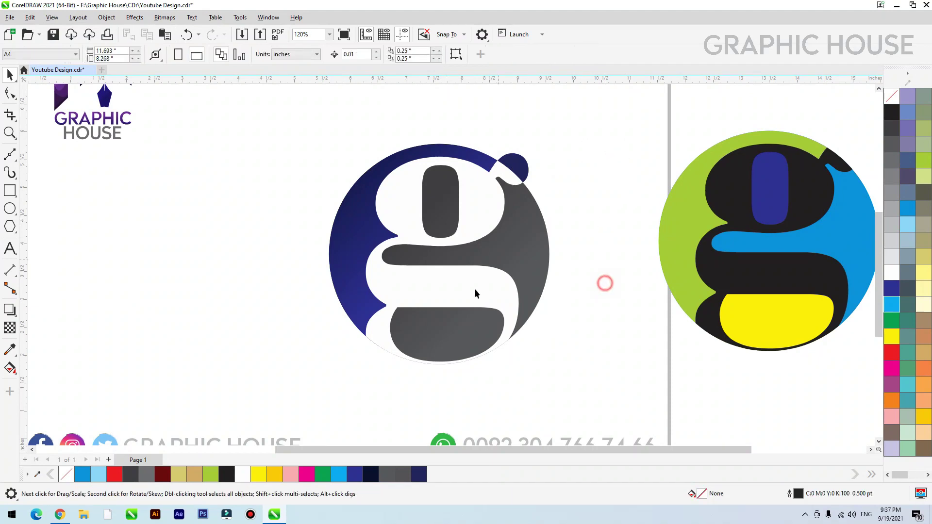
- Move the navy and grey logo up and left on the page and bring the green and blue version closer to it
scroll(458, 286, down, 2)
drag(522, 336, 522, 336)
drag(431, 277, 350, 232)
drag(659, 261, 572, 251)
click(679, 215)
- In the green and blue logo's PowerClip, fill the lower counter shape with magenta and the upper counter shape with light blue
key(F2)
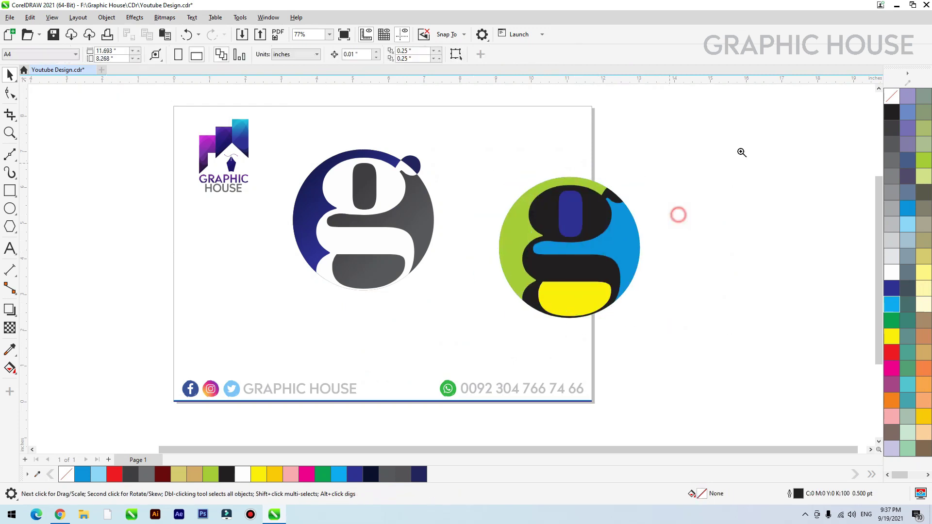
click(741, 152)
double_click(459, 307)
drag(443, 324, 473, 354)
key(ctrl+z)
click(891, 372)
click(459, 179)
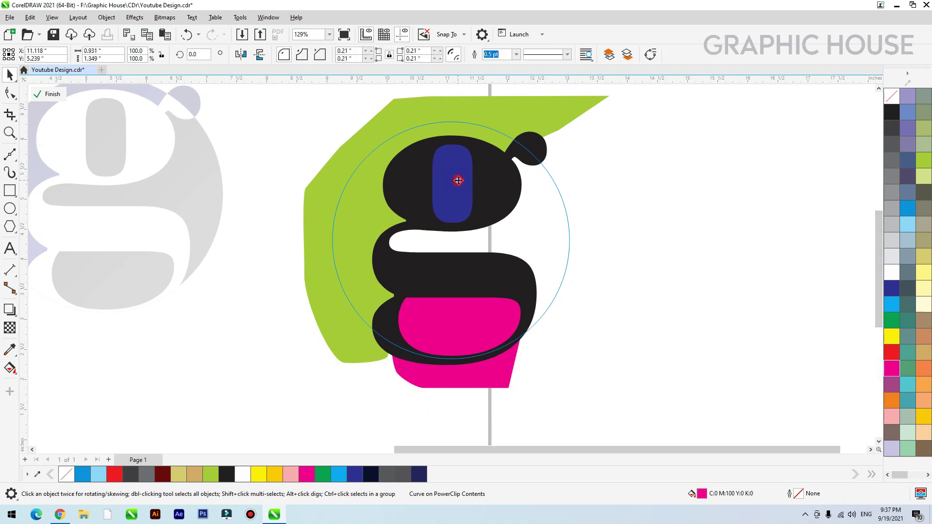
click(912, 226)
drag(525, 114, 545, 128)
key(ctrl+z)
ctrl+click(651, 209)
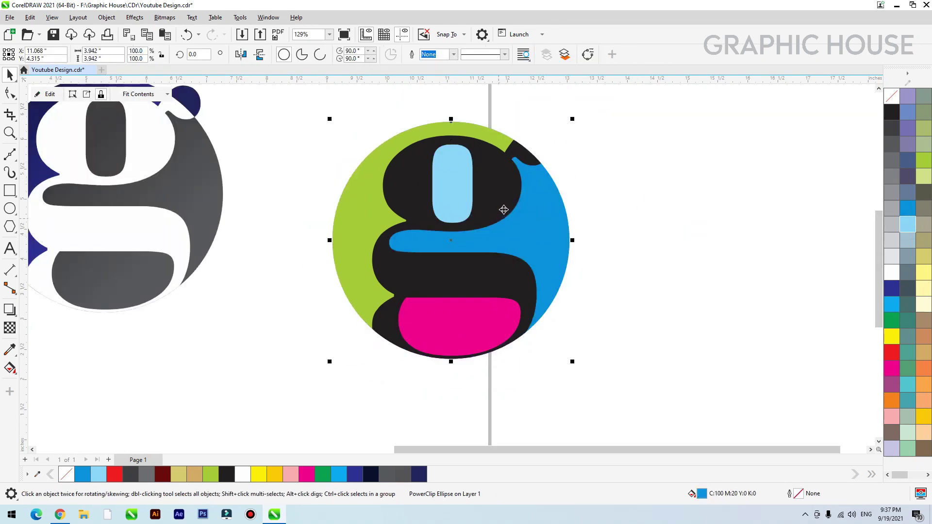
- Inside the PowerClip, fill the black g with blue (C100 M20) and overlay a white duplicate offset slightly up and left
double_click(492, 209)
key(ctrl+z)
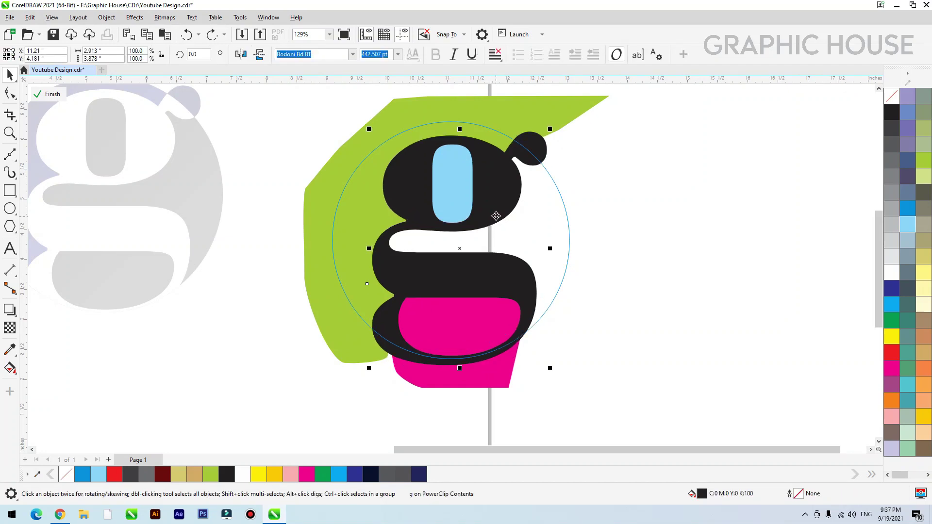
click(911, 212)
drag(503, 203, 500, 202)
right_click(500, 202)
click(892, 272)
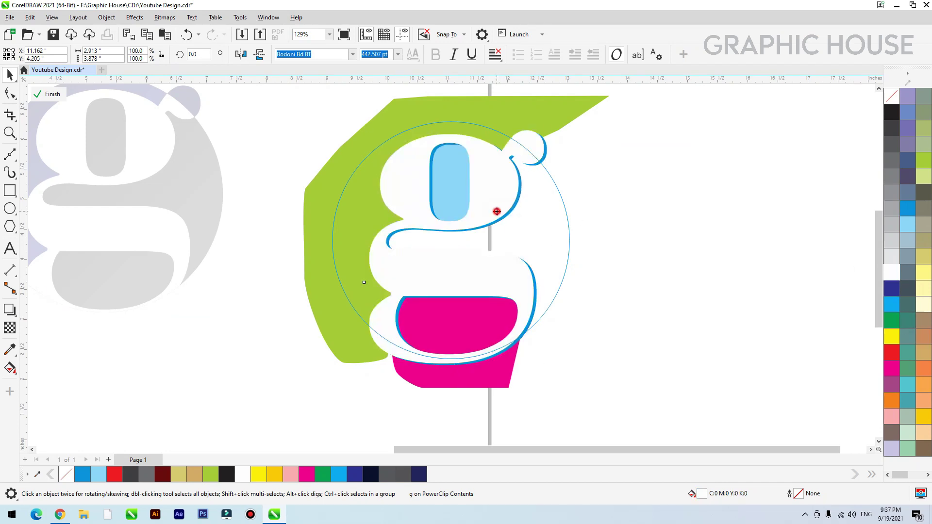
click(629, 208)
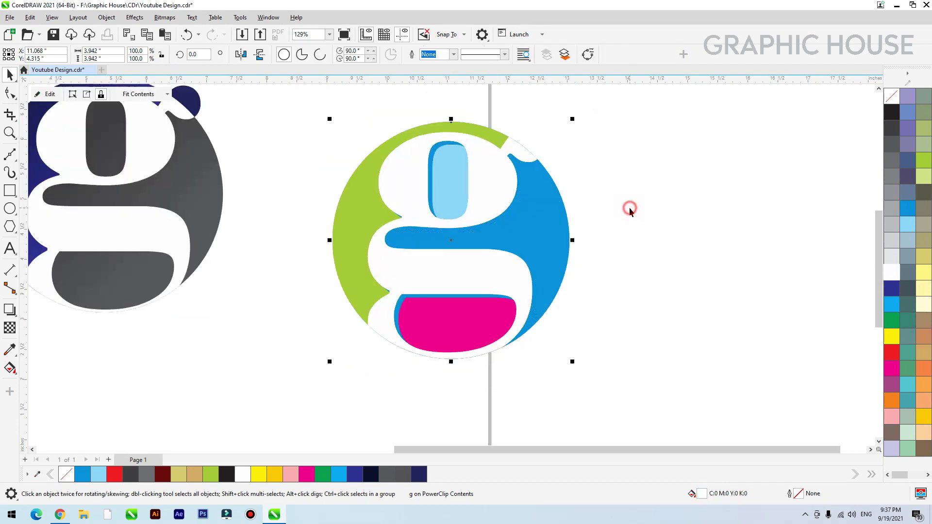
click(643, 231)
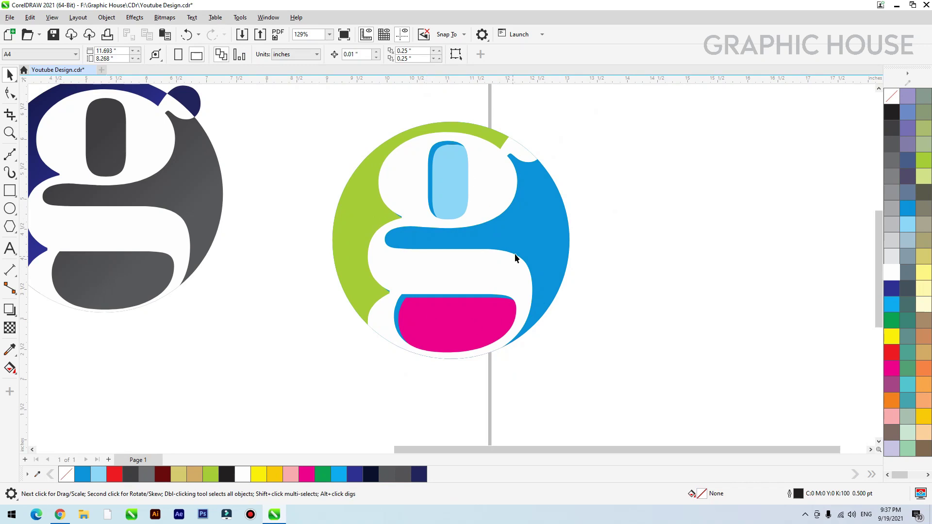
- Add a drop shadow to the white g inside the PowerClip and move the logo onto the page beside the navy one
double_click(507, 200)
click(506, 194)
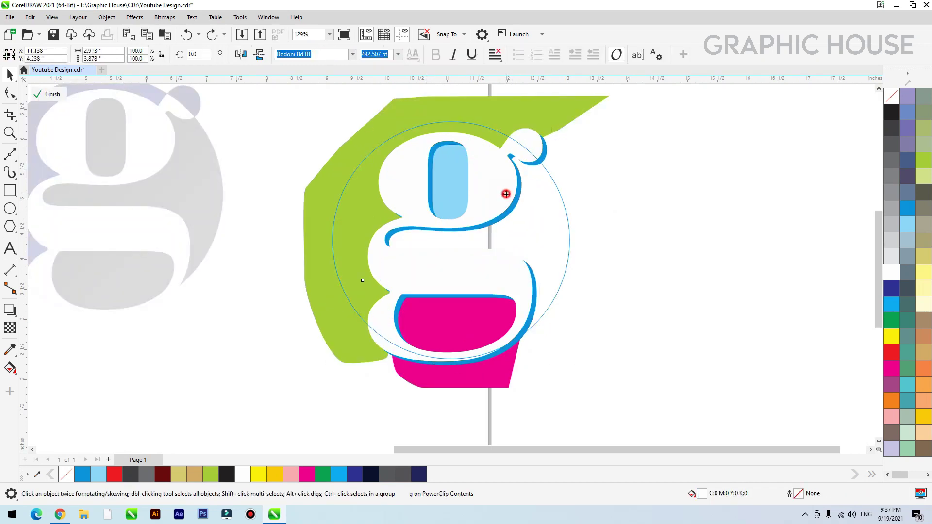
click(16, 313)
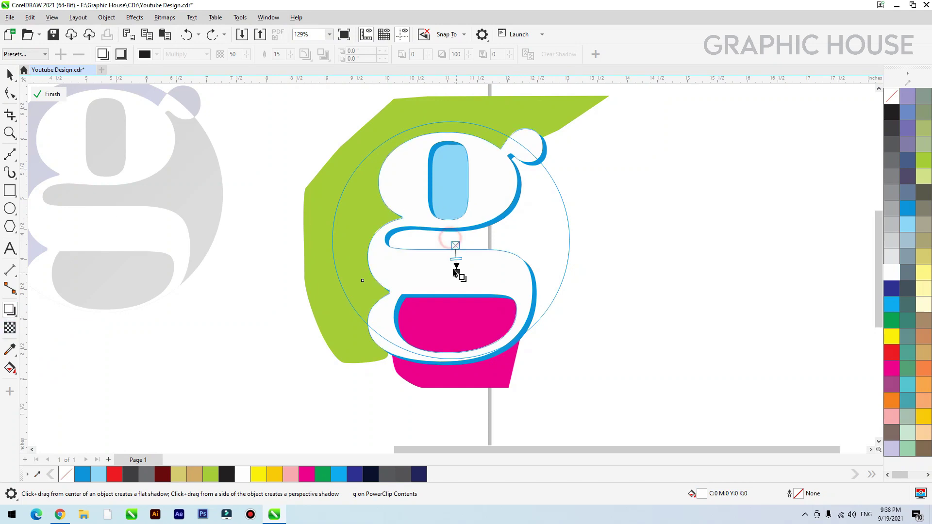
drag(456, 266, 443, 260)
key(space)
ctrl+click(659, 199)
click(649, 247)
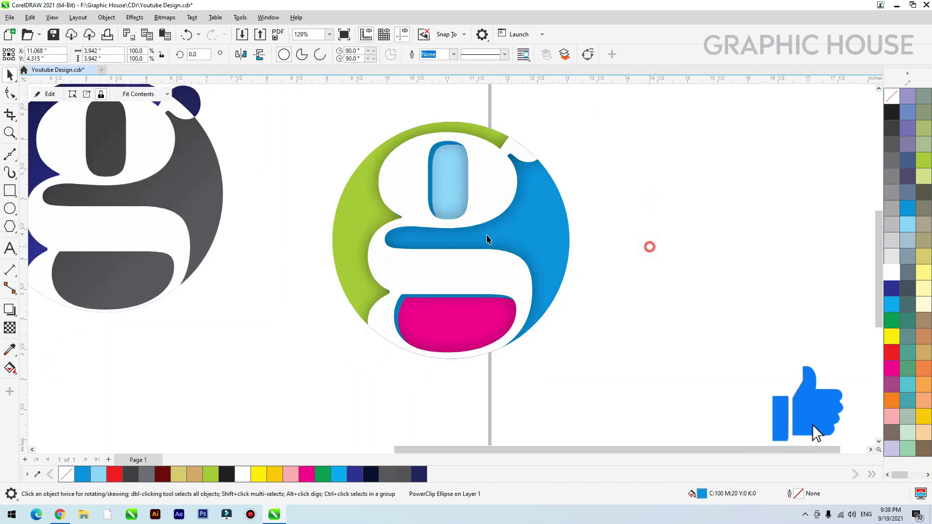
scroll(480, 339, down, 2)
drag(481, 307, 415, 285)
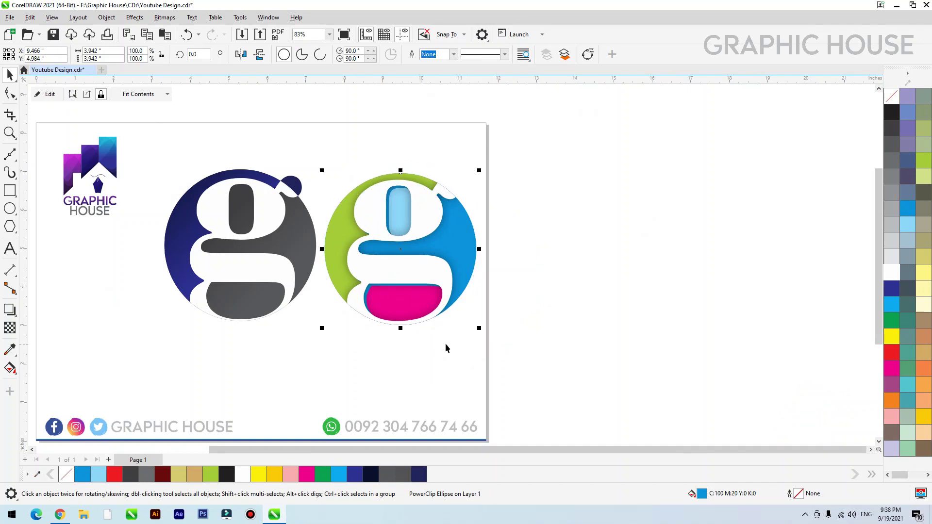
- Draw a rectangle about 3.9 by 4.4 inches outside the page, beyond its right edge
click(10, 192)
drag(546, 159, 697, 328)
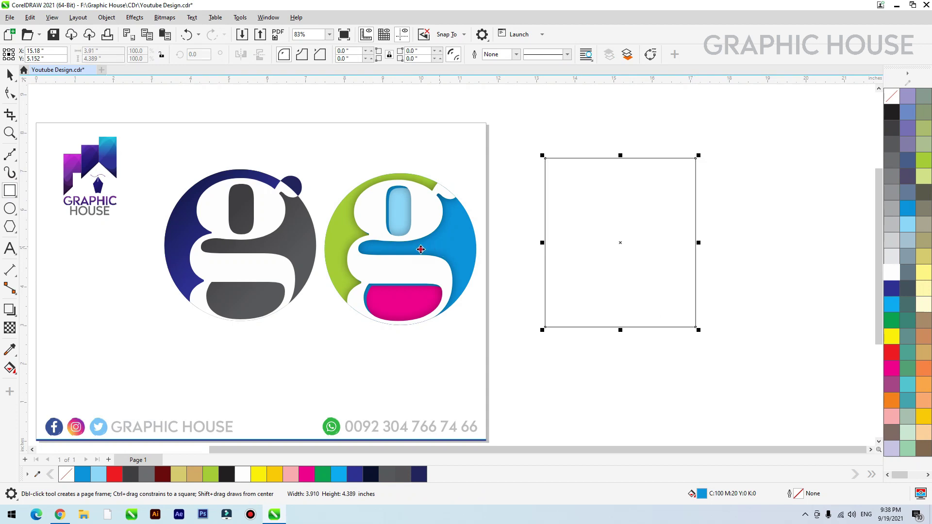
key(space)
- Duplicate the coloured logo to the right of the rectangle and extract the duplicate's PowerClip contents
drag(418, 249, 771, 253)
right_click(771, 253)
right_click(770, 230)
click(820, 127)
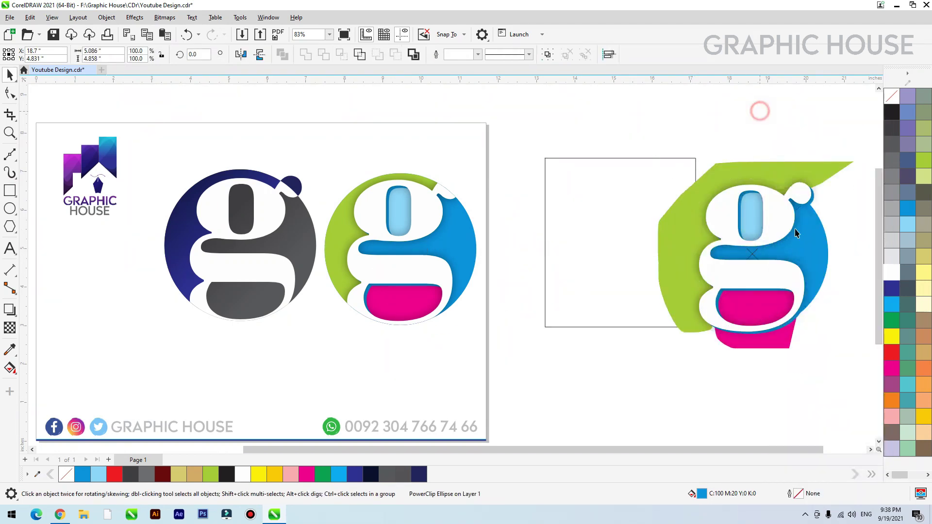
- Move the extracted artwork onto the rectangle and delete its green background piece and blue circle
drag(662, 398, 662, 398)
drag(732, 260, 587, 258)
key(ctrl+g)
click(716, 243)
key(Delete)
click(745, 252)
key(Delete)
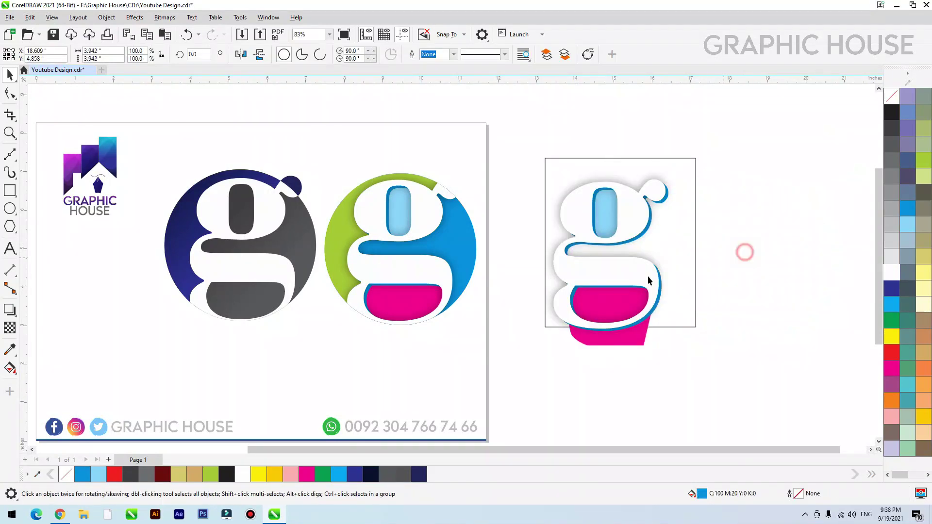
- Delete the white g with its drop shadow and the pink shapes around the blue g's lower bowl
drag(627, 338, 635, 353)
ctrl+click(640, 357)
key(Delete)
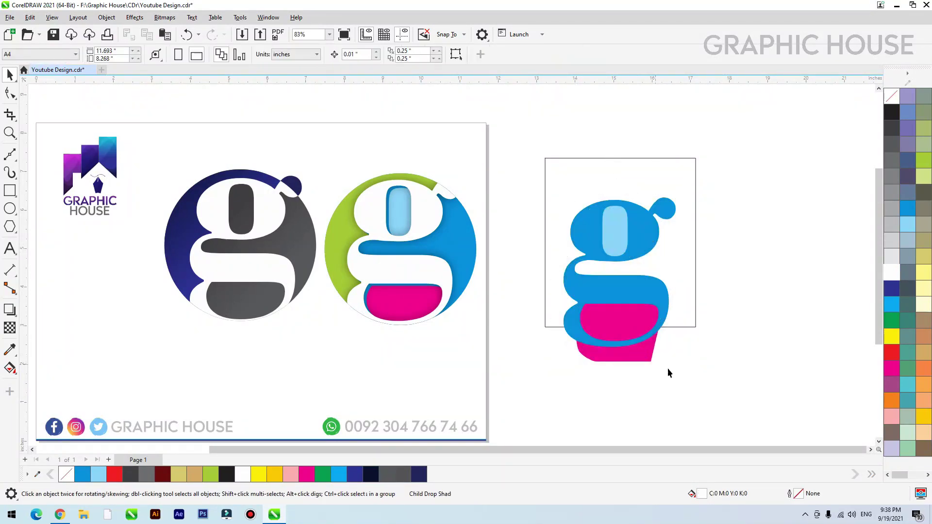
key(ctrl+z)
key(Delete)
click(643, 338)
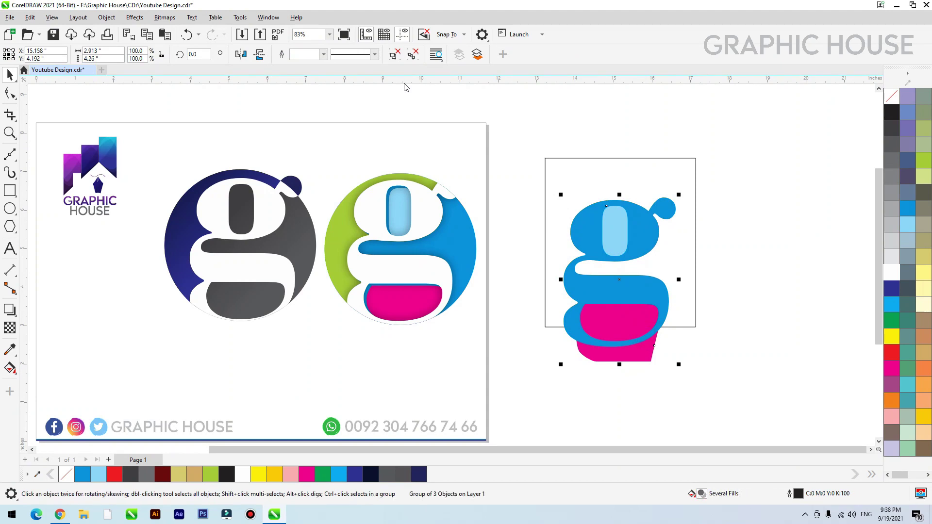
click(691, 377)
click(636, 357)
key(Delete)
- Delete the light blue shape filling the blue g's upper counter
drag(744, 247, 579, 194)
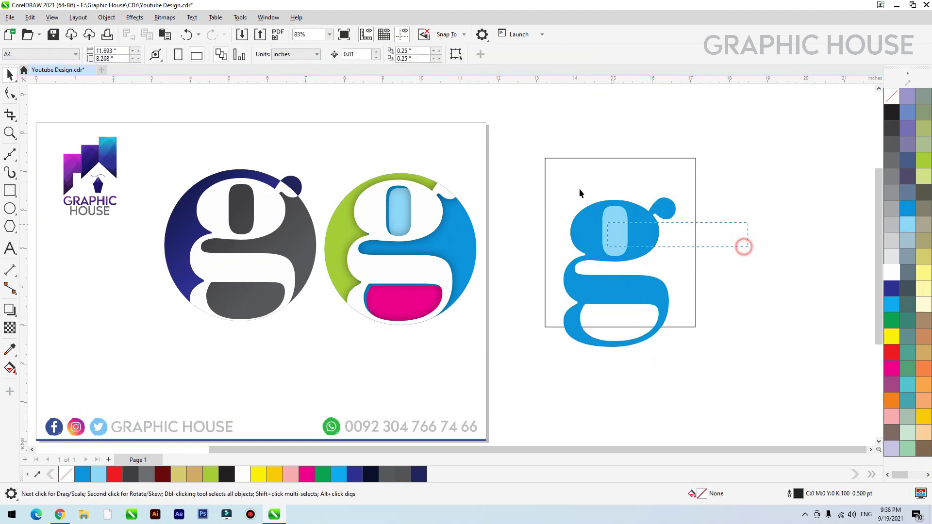
drag(710, 182, 592, 259)
key(Delete)
- Centre the blue g horizontally and vertically on the rectangle
drag(652, 229, 652, 221)
click(662, 181)
click(684, 136)
drag(729, 137, 485, 392)
key(c)
key(e)
click(533, 394)
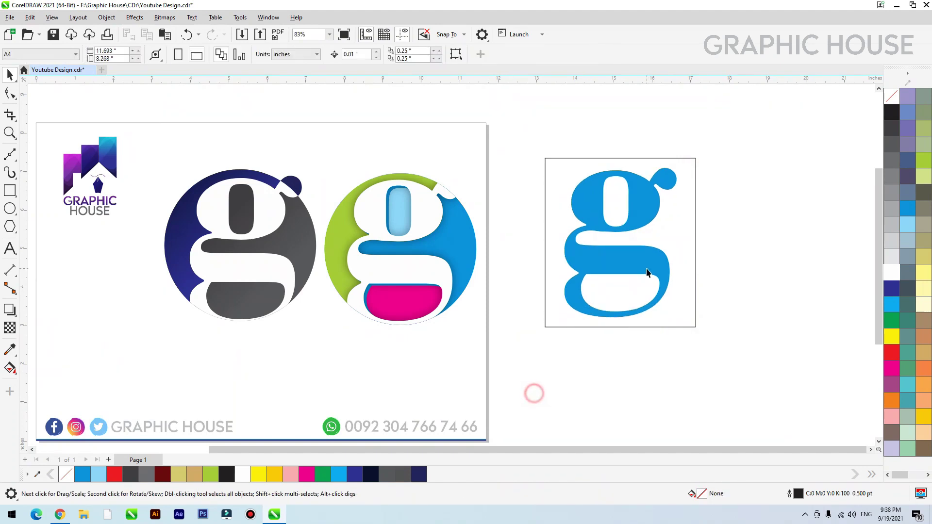
- Enlarge the blue g from its centre to slightly exceed the rectangle's height and PowerClip it inside the rectangle
click(647, 268)
drag(680, 165, 694, 150)
click(695, 174)
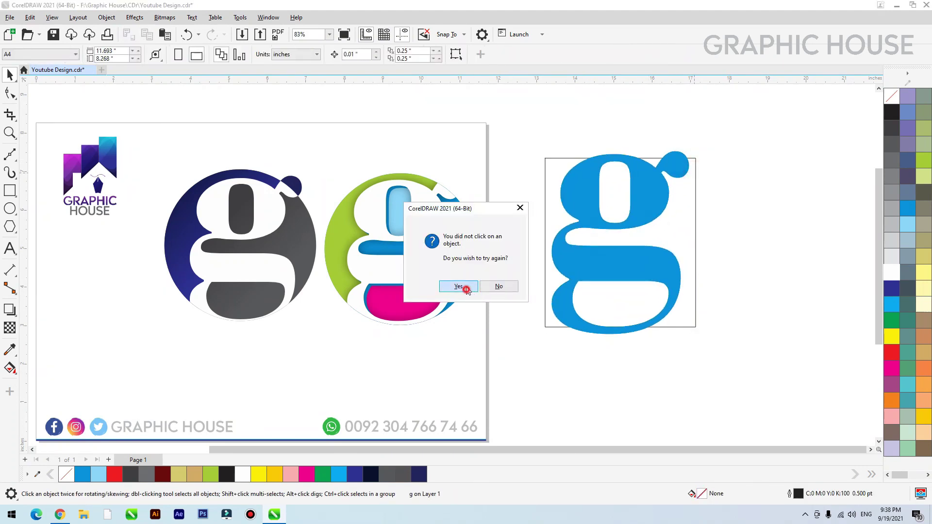
click(461, 289)
click(545, 317)
- Move the PowerClip rectangle down slightly and fill it with cyan (C100)
drag(577, 313, 576, 339)
click(904, 216)
click(892, 305)
click(745, 282)
- Edit the rectangle's PowerClip contents, fill the g with green, and finish editing
double_click(645, 231)
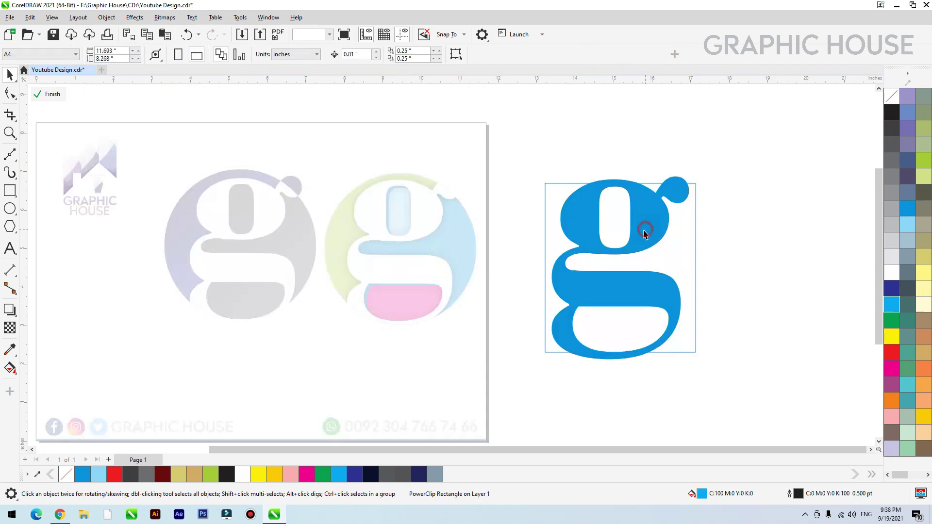
click(642, 241)
click(893, 326)
ctrl+click(780, 304)
- Fill the PowerClip rectangle with light green (C20 Y60) and remove its outline
click(924, 182)
click(745, 239)
click(652, 240)
right_click(904, 99)
right_click(893, 97)
click(739, 167)
- Move the green rectangular logo left until it touches the multicoloured circular logo at the page's right edge
key(F2)
drag(741, 168, 459, 383)
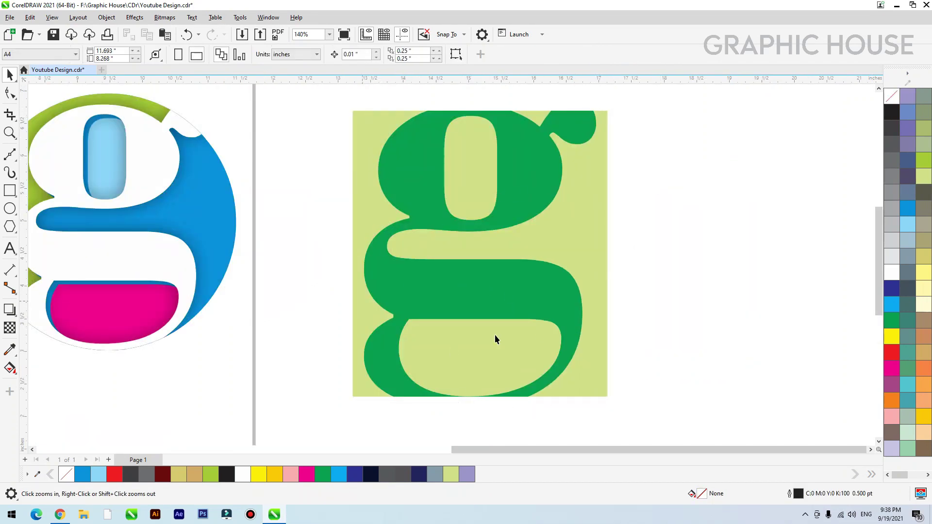
scroll(596, 244, down, 3)
click(503, 229)
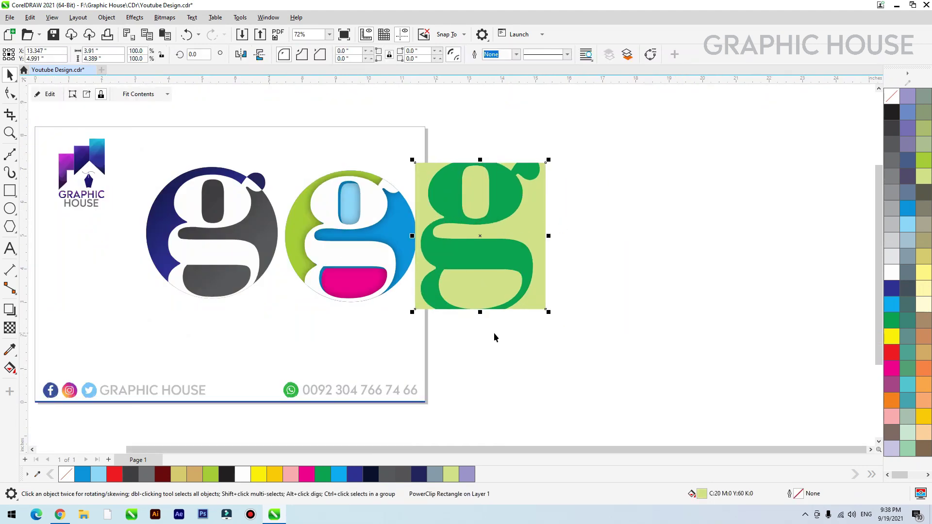
click(641, 338)
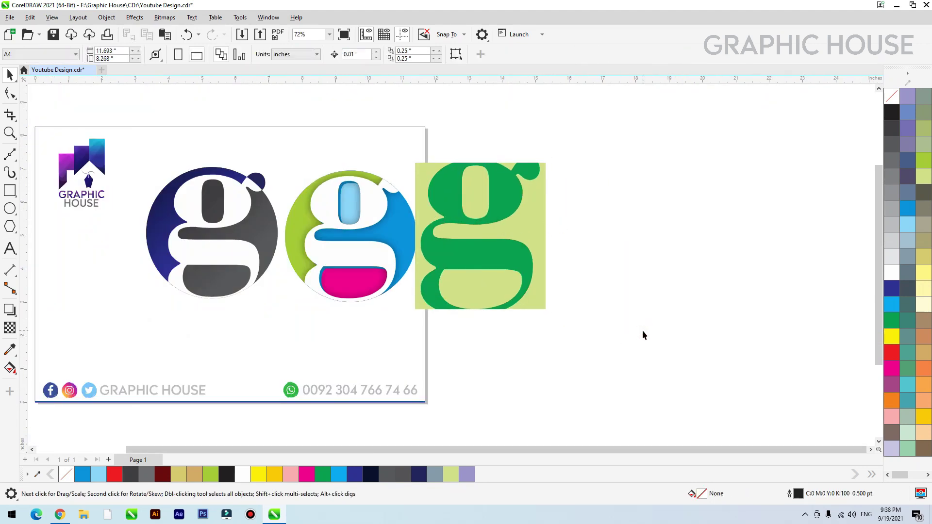